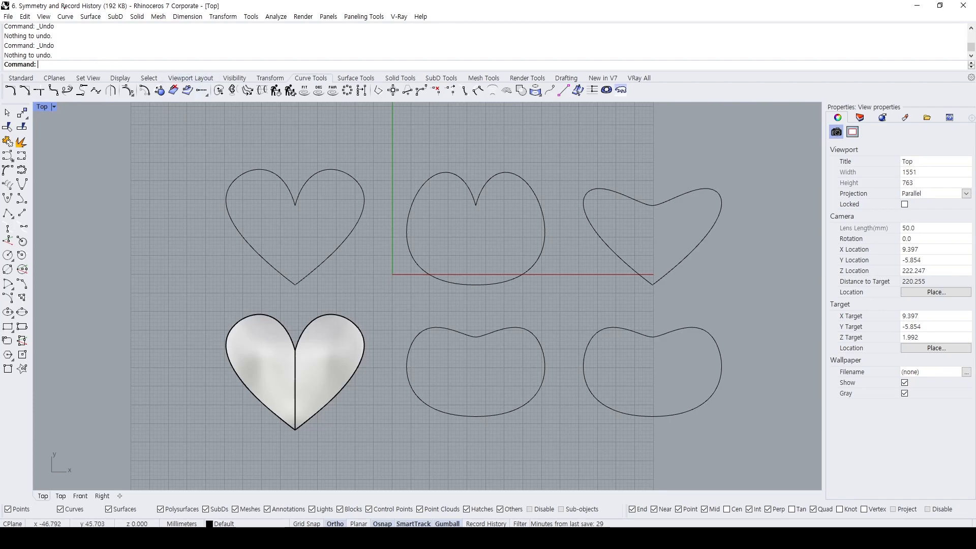
pyautogui.moveTo(17, 1)
pyautogui.keyDown('ctrl'); pyautogui.mouseDown()
pyautogui.moveTo(105, 11)
pyautogui.moveTo(77, 13)
pyautogui.mouseUp(); pyautogui.keyUp('ctrl')
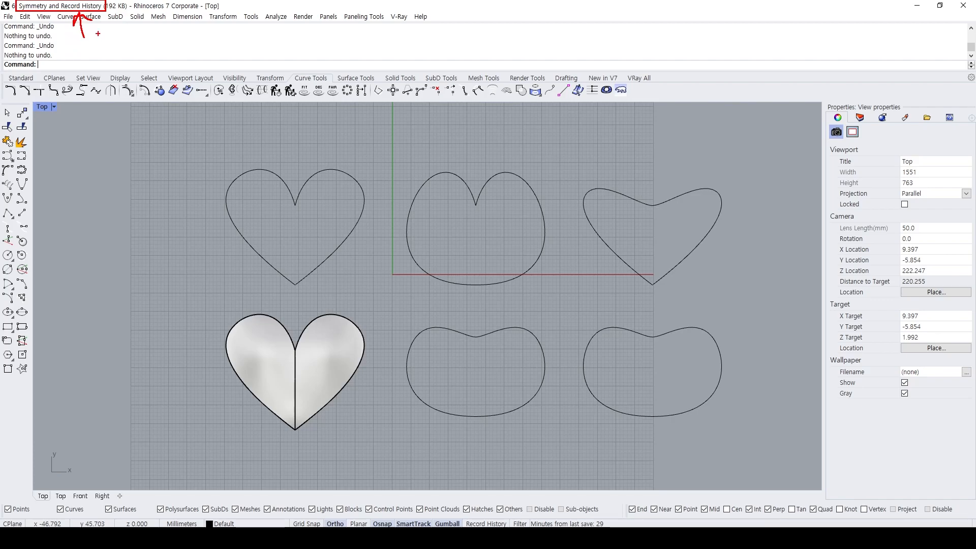
pyautogui.moveTo(100, 34); pyautogui.dragTo(109, 46)
pyautogui.moveTo(121, 40); pyautogui.dragTo(121, 44)
pyautogui.click(125, 44)
pyautogui.moveTo(34, 9)
pyautogui.mouseDown()
pyautogui.moveTo(79, 182)
pyautogui.moveTo(71, 183)
pyautogui.moveTo(119, 264)
pyautogui.mouseUp()
pyautogui.moveTo(77, 206)
pyautogui.mouseDown()
pyautogui.moveTo(163, 197)
pyautogui.moveTo(163, 241)
pyautogui.moveTo(81, 245)
pyautogui.moveTo(73, 207)
pyautogui.moveTo(105, 236)
pyautogui.moveTo(128, 220)
pyautogui.moveTo(119, 219)
pyautogui.mouseUp()
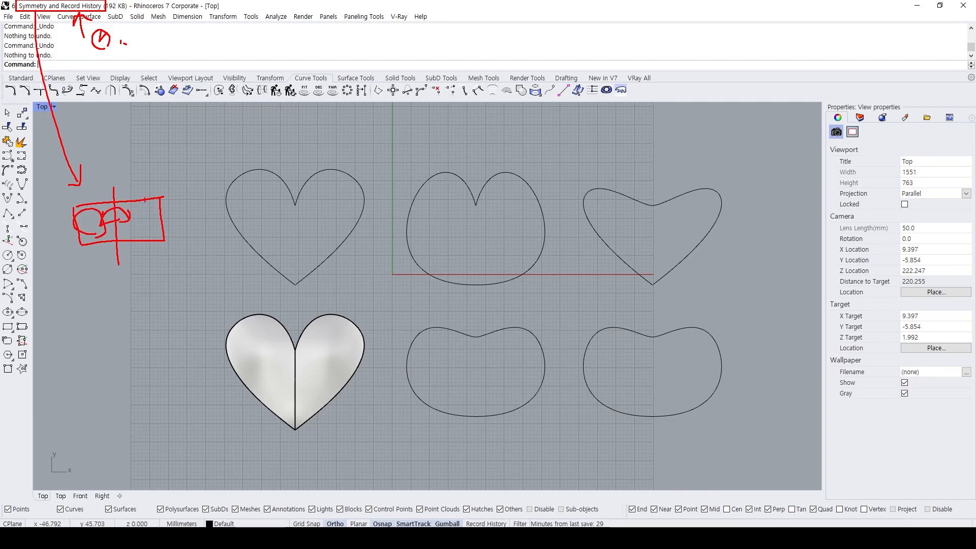
pyautogui.moveTo(72, 240); pyautogui.dragTo(91, 222)
pyautogui.moveTo(89, 233); pyautogui.dragTo(133, 195)
pyautogui.moveTo(136, 187); pyautogui.dragTo(138, 202)
pyautogui.moveTo(93, 295)
pyautogui.mouseDown()
pyautogui.moveTo(105, 332)
pyautogui.moveTo(92, 288)
pyautogui.moveTo(121, 315)
pyautogui.moveTo(123, 308)
pyautogui.mouseUp()
pyautogui.moveTo(130, 255); pyautogui.dragTo(122, 388)
pyautogui.moveTo(88, 318)
pyautogui.mouseDown()
pyautogui.moveTo(142, 314)
pyautogui.moveTo(111, 295)
pyautogui.moveTo(122, 329)
pyautogui.moveTo(152, 299)
pyautogui.moveTo(125, 286)
pyautogui.mouseUp()
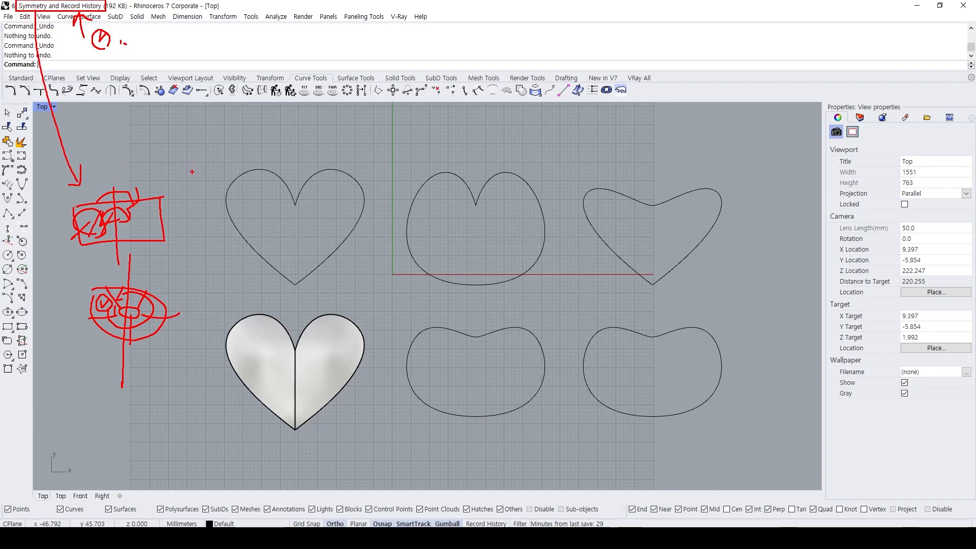
pyautogui.press('Escape')
pyautogui.moveTo(299, 187)
pyautogui.mouseDown(button='right')
pyautogui.moveTo(288, 223)
pyautogui.moveTo(287, 190)
pyautogui.mouseUp(button='right')
pyautogui.scroll(2, 281, 177)
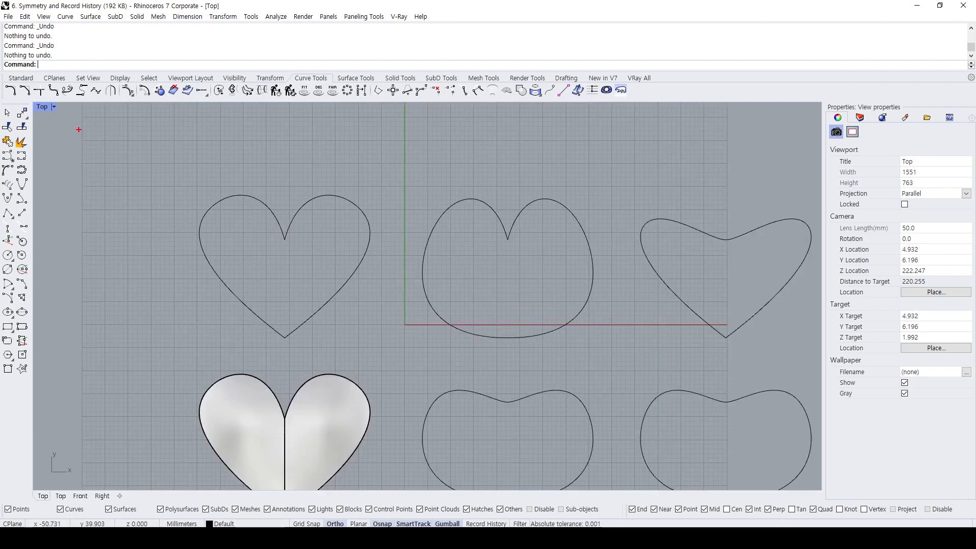
pyautogui.moveTo(70, 131); pyautogui.dragTo(68, 159)
pyautogui.moveTo(70, 134)
pyautogui.mouseDown()
pyautogui.moveTo(90, 136)
pyautogui.moveTo(93, 151)
pyautogui.mouseUp()
pyautogui.moveTo(101, 149); pyautogui.dragTo(100, 162)
pyautogui.moveTo(101, 131)
pyautogui.mouseDown()
pyautogui.moveTo(121, 152)
pyautogui.moveTo(152, 146)
pyautogui.mouseUp()
pyautogui.moveTo(95, 184)
pyautogui.mouseDown()
pyautogui.moveTo(77, 195)
pyautogui.moveTo(95, 193)
pyautogui.mouseUp()
pyautogui.moveTo(108, 182)
pyautogui.mouseDown()
pyautogui.moveTo(104, 228)
pyautogui.moveTo(122, 188)
pyautogui.mouseUp()
pyautogui.moveTo(122, 189); pyautogui.dragTo(135, 199)
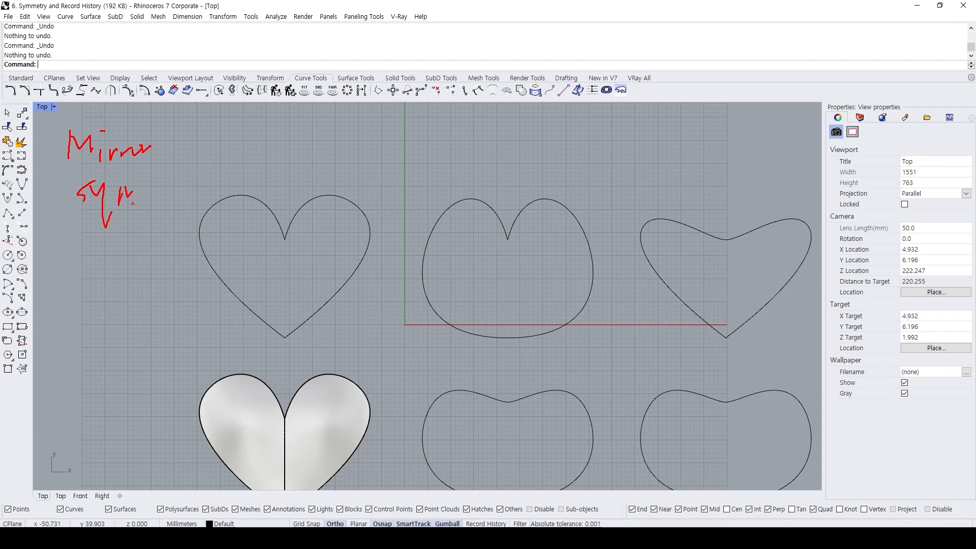
pyautogui.moveTo(83, 254)
pyautogui.mouseDown()
pyautogui.moveTo(83, 279)
pyautogui.moveTo(101, 261)
pyautogui.mouseUp()
pyautogui.moveTo(98, 267)
pyautogui.mouseDown()
pyautogui.moveTo(108, 264)
pyautogui.moveTo(105, 276)
pyautogui.mouseUp()
pyautogui.moveTo(108, 256)
pyautogui.mouseDown()
pyautogui.moveTo(124, 254)
pyautogui.moveTo(118, 275)
pyautogui.mouseUp()
pyautogui.moveTo(129, 260); pyautogui.dragTo(146, 269)
pyautogui.moveTo(137, 260); pyautogui.dragTo(151, 257)
pyautogui.moveTo(59, 292); pyautogui.dragTo(152, 287)
pyautogui.moveTo(166, 287); pyautogui.dragTo(158, 314)
pyautogui.moveTo(105, 325)
pyautogui.mouseDown()
pyautogui.moveTo(101, 346)
pyautogui.moveTo(122, 334)
pyautogui.mouseUp()
pyautogui.moveTo(126, 321); pyautogui.dragTo(130, 343)
pyautogui.moveTo(152, 317)
pyautogui.mouseDown()
pyautogui.moveTo(154, 342)
pyautogui.moveTo(146, 340)
pyautogui.mouseUp()
pyautogui.moveTo(67, 268); pyautogui.dragTo(83, 211)
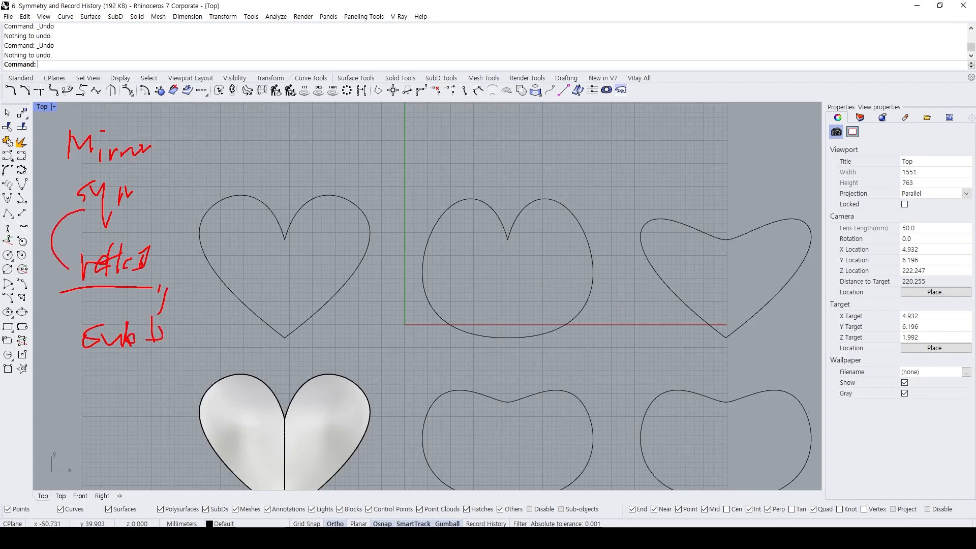
pyautogui.press('Escape')
pyautogui.moveTo(215, 217); pyautogui.dragTo(259, 164, button='right')
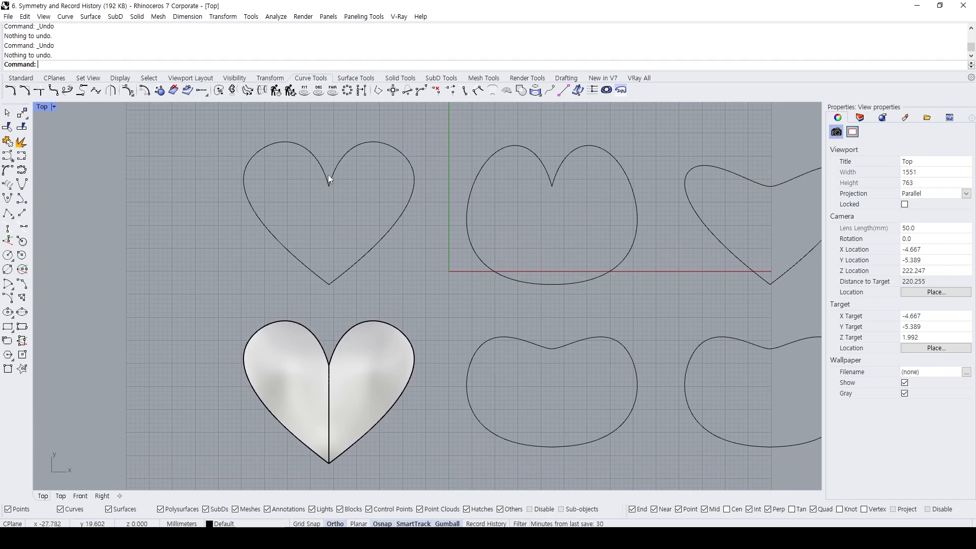
# Examine the control polygons of the upper-left heart's two halves by selecting each curve separately.
pyautogui.click(337, 168)
pyautogui.press('Escape')
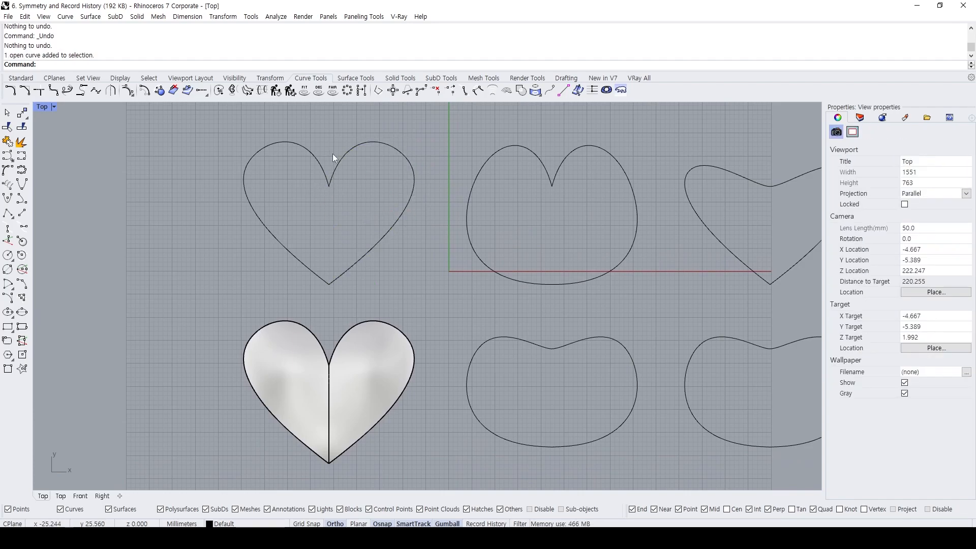
pyautogui.moveTo(315, 159); pyautogui.dragTo(314, 180, button='right')
pyautogui.click(313, 178)
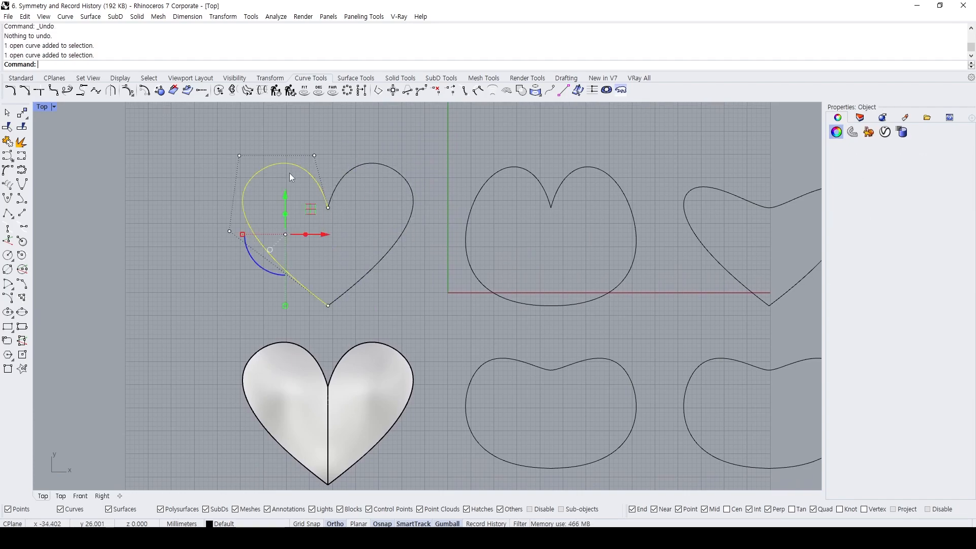
pyautogui.press('Escape')
pyautogui.click(348, 170)
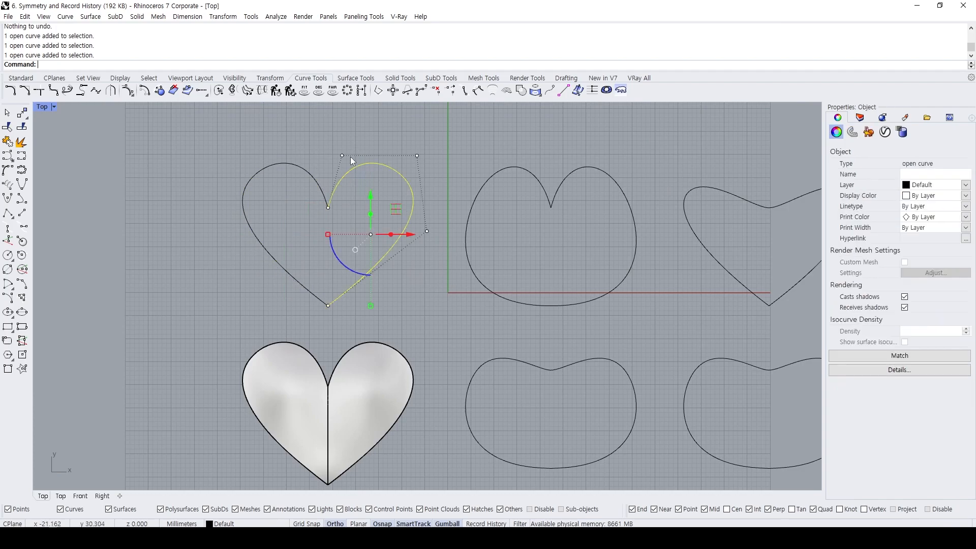
pyautogui.scroll(-4, 363, 171)
pyautogui.moveTo(379, 192); pyautogui.dragTo(313, 209, button='right')
pyautogui.scroll(4, 314, 203)
pyautogui.press('Escape')
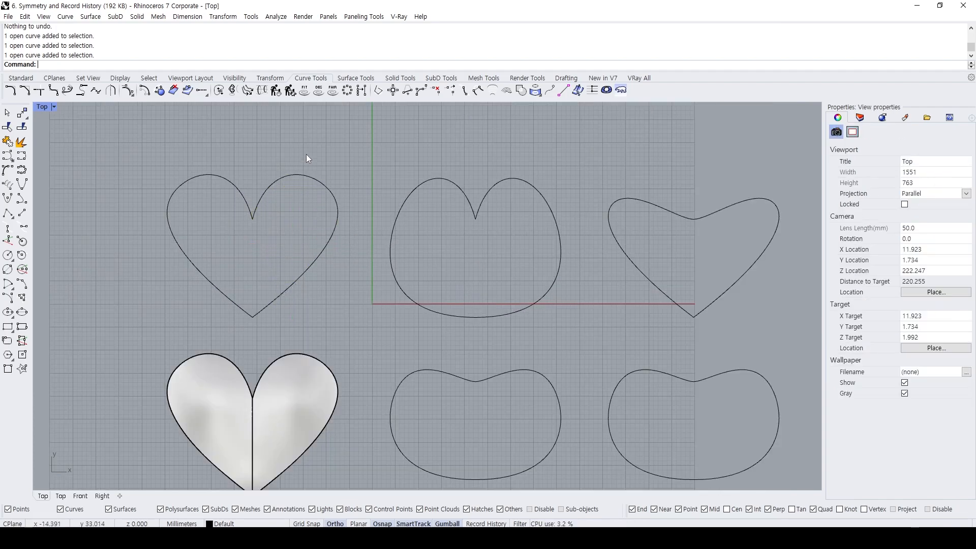
# Delete the upper-left heart's right half and copy its left half, lower tip to lower tip, onto the second and third outlines in that row.
pyautogui.click(293, 184)
pyautogui.press('Delete')
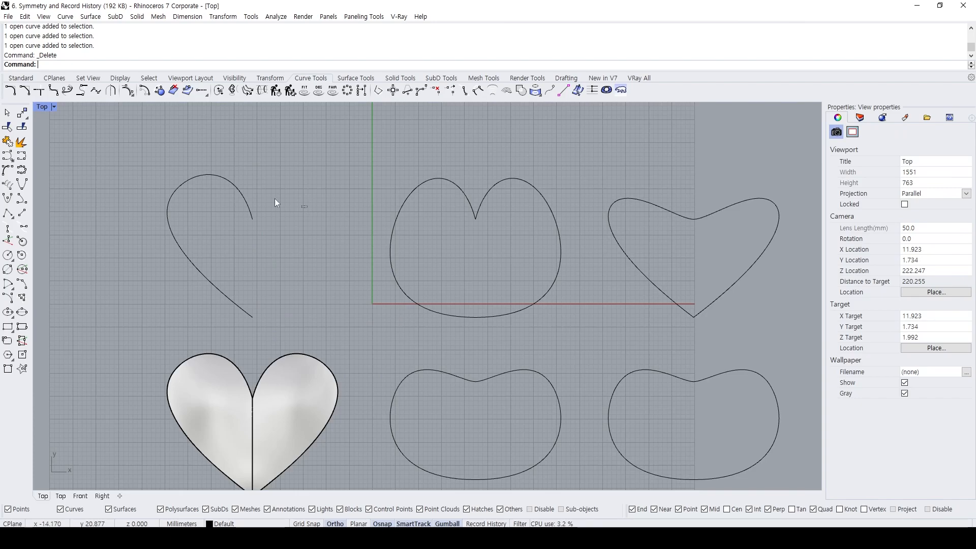
pyautogui.click(253, 316)
pyautogui.write('c')
pyautogui.press('Return')
pyautogui.click(253, 316)
pyautogui.click(476, 317)
pyautogui.click(693, 316)
pyautogui.press('Return')
# Delete both original halves of the second and third outlines in the upper row, keeping only the copied half hearts.
pyautogui.click(700, 312)
pyautogui.press('Delete')
pyautogui.click(482, 210)
pyautogui.press('Delete')
pyautogui.click(415, 191)
pyautogui.press('Delete')
pyautogui.click(661, 205)
pyautogui.press('Delete')
pyautogui.moveTo(284, 215); pyautogui.dragTo(325, 204, button='right')
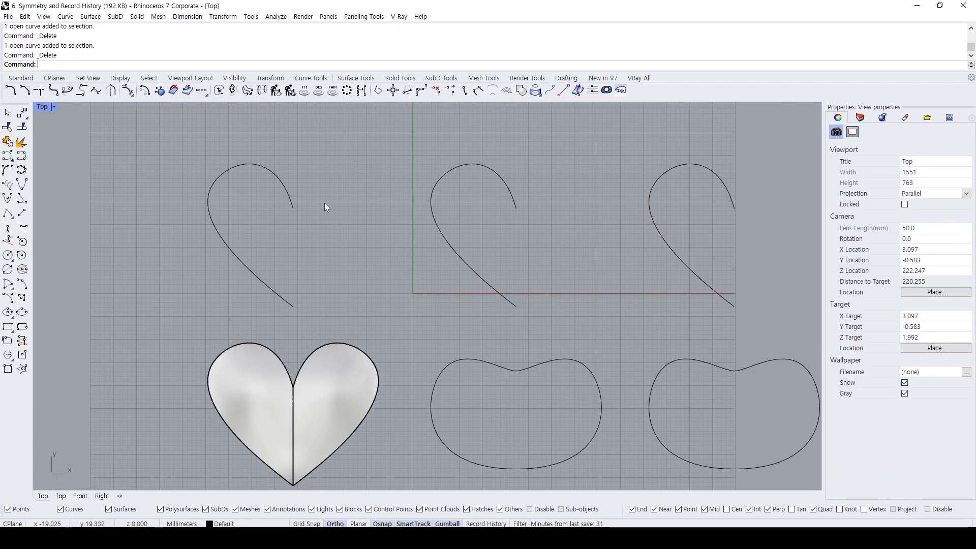
# Mirror the first half heart about a vertical line through its lower endpoint, keeping the original.
pyautogui.click(247, 166)
pyautogui.write('mi')
pyautogui.press('Return')
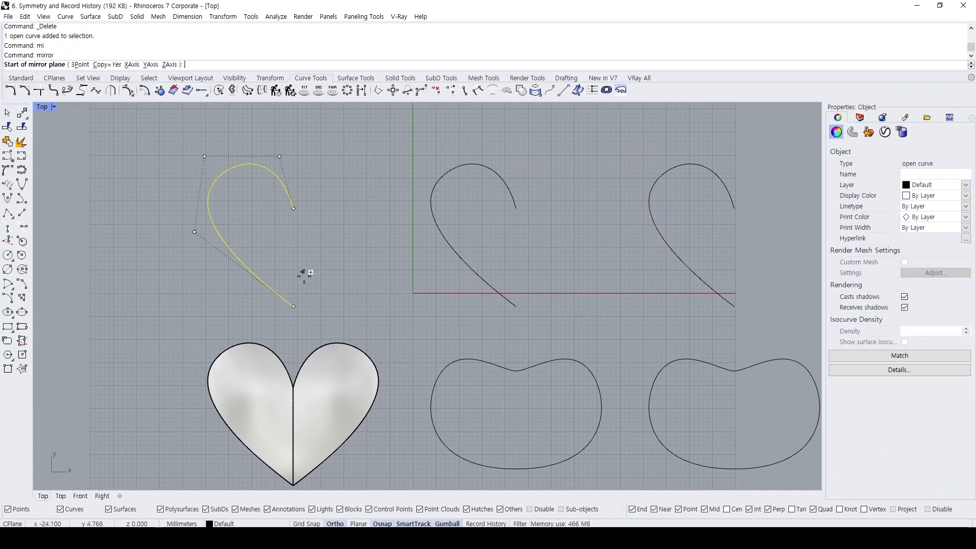
pyautogui.click(294, 306)
pyautogui.click(312, 151)
pyautogui.press('Escape')
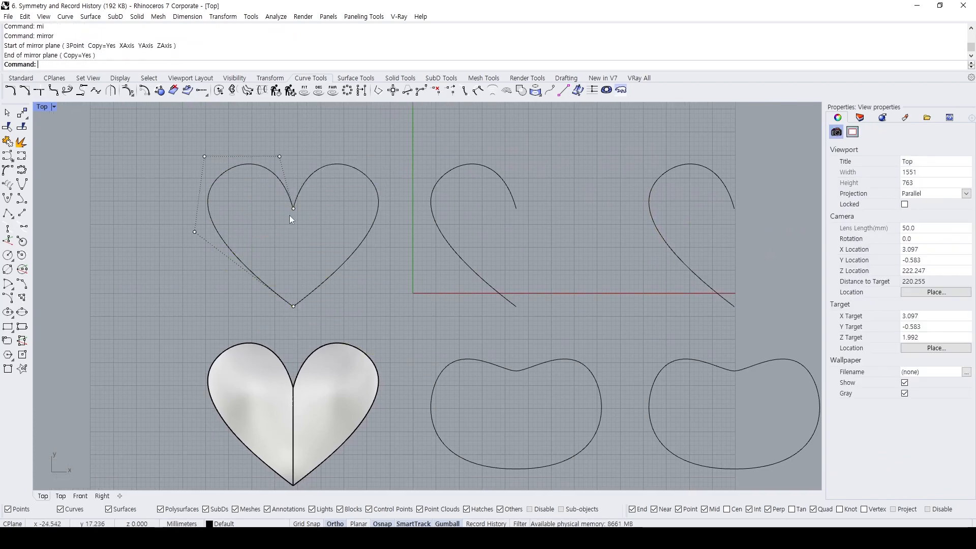
pyautogui.press('Escape')
# Apply Symmetry with Smooth continuity to the second half heart's upper end, using a vertical plane through that endpoint.
pyautogui.moveTo(374, 228); pyautogui.dragTo(256, 214, button='right')
pyautogui.write('Symmetry')
pyautogui.press('Return')
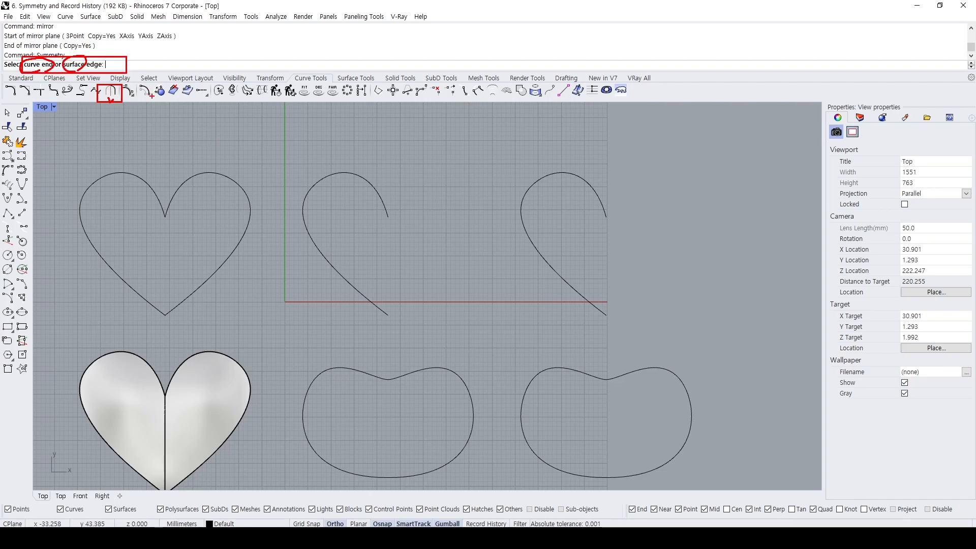
pyautogui.click(348, 175)
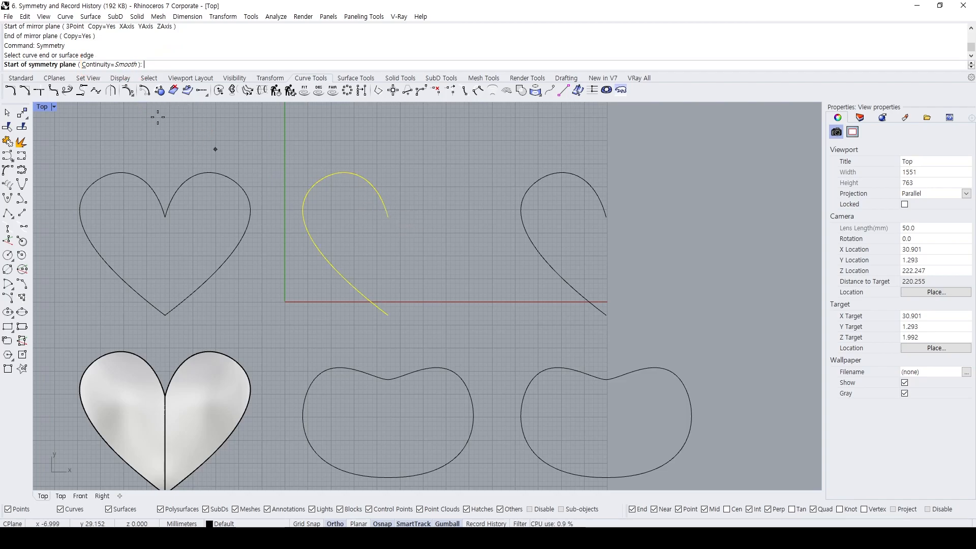
pyautogui.click(387, 217)
pyautogui.click(401, 324)
# Turn on the control points of the two curves in the second, symmetric shape.
pyautogui.moveTo(414, 254); pyautogui.dragTo(350, 188)
pyautogui.click(420, 241)
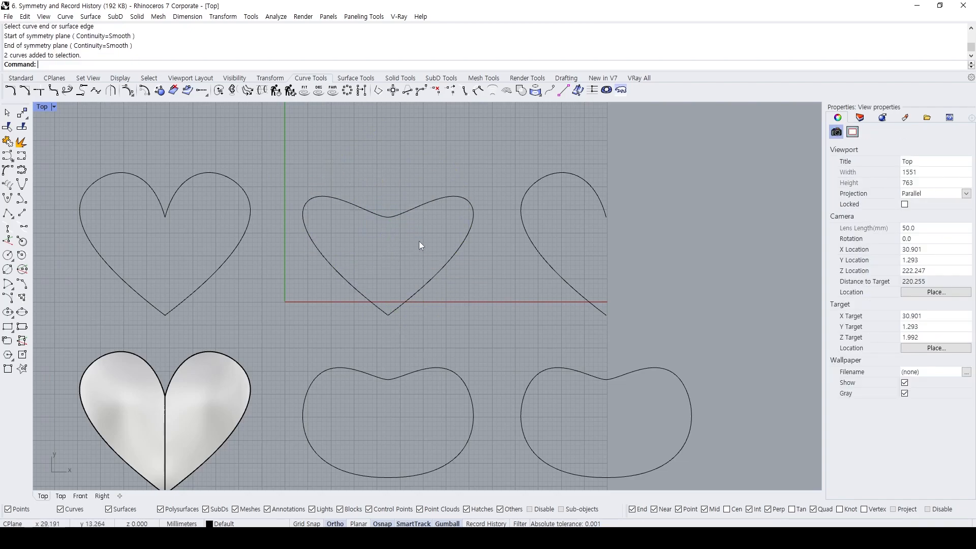
pyautogui.moveTo(419, 241); pyautogui.dragTo(358, 149)
pyautogui.click(410, 230)
pyautogui.moveTo(411, 231); pyautogui.dragTo(359, 157)
pyautogui.press('F10')
pyautogui.scroll(2, 361, 192)
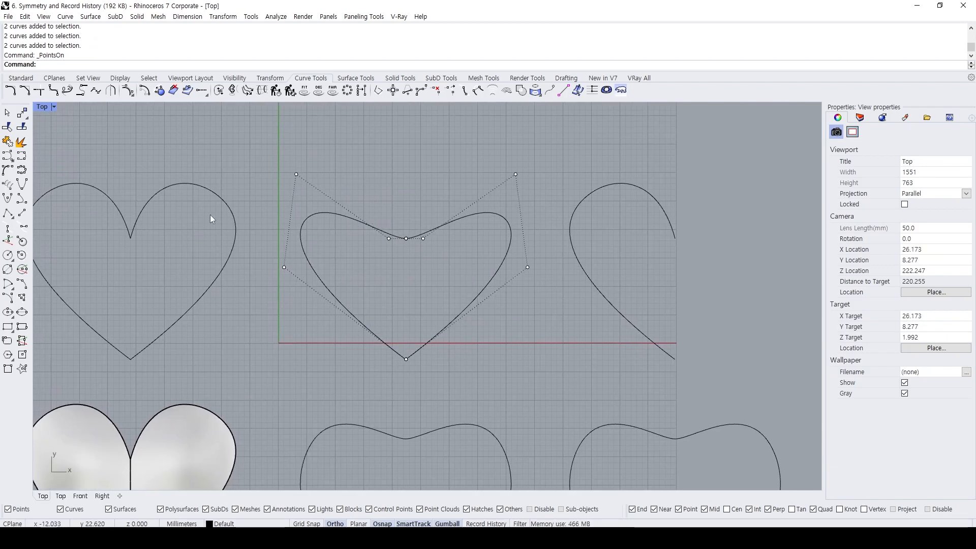
# Show the control points of the mirrored heart alongside those of the symmetric shape for comparison.
pyautogui.moveTo(210, 216); pyautogui.dragTo(157, 163)
pyautogui.moveTo(182, 255); pyautogui.dragTo(81, 153)
pyautogui.hotkey('ctrl', 'z')
pyautogui.press('Escape')
pyautogui.moveTo(179, 247); pyautogui.dragTo(121, 176)
pyautogui.press('F10')
pyautogui.moveTo(439, 276); pyautogui.dragTo(350, 205)
pyautogui.press('F10')
pyautogui.moveTo(130, 239)
pyautogui.mouseDown()
pyautogui.moveTo(81, 185)
pyautogui.moveTo(114, 314)
pyautogui.mouseUp()
pyautogui.moveTo(123, 204); pyautogui.dragTo(123, 218)
pyautogui.moveTo(123, 238); pyautogui.dragTo(125, 257)
pyautogui.moveTo(125, 264); pyautogui.dragTo(127, 286)
pyautogui.moveTo(128, 293)
pyautogui.mouseDown()
pyautogui.moveTo(134, 354)
pyautogui.moveTo(152, 275)
pyautogui.mouseUp()
pyautogui.moveTo(143, 266)
pyautogui.mouseDown()
pyautogui.moveTo(139, 281)
pyautogui.moveTo(166, 287)
pyautogui.mouseUp()
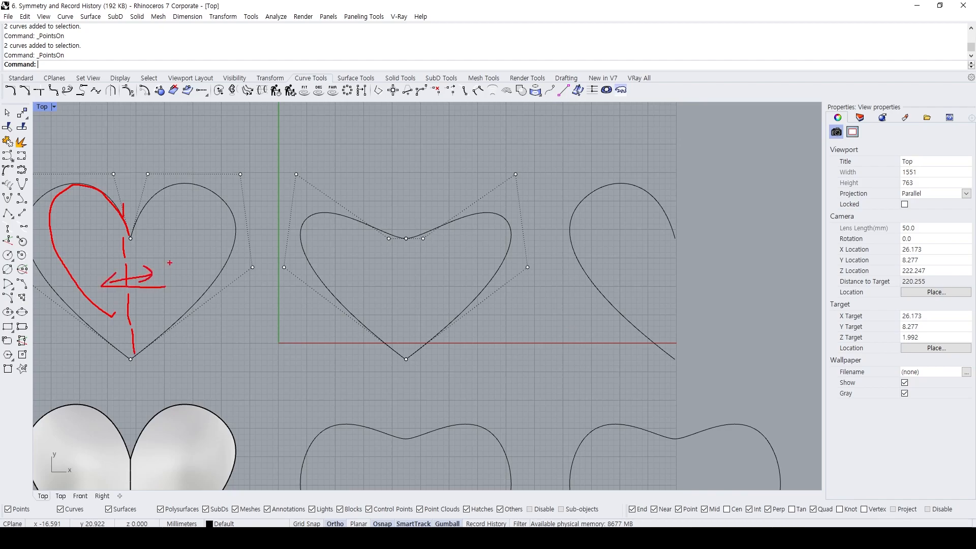
pyautogui.moveTo(406, 197); pyautogui.dragTo(409, 390)
pyautogui.moveTo(388, 241); pyautogui.dragTo(408, 235)
pyautogui.moveTo(423, 235); pyautogui.dragTo(423, 233)
pyautogui.moveTo(133, 239); pyautogui.dragTo(141, 235)
pyautogui.moveTo(357, 241); pyautogui.dragTo(477, 236)
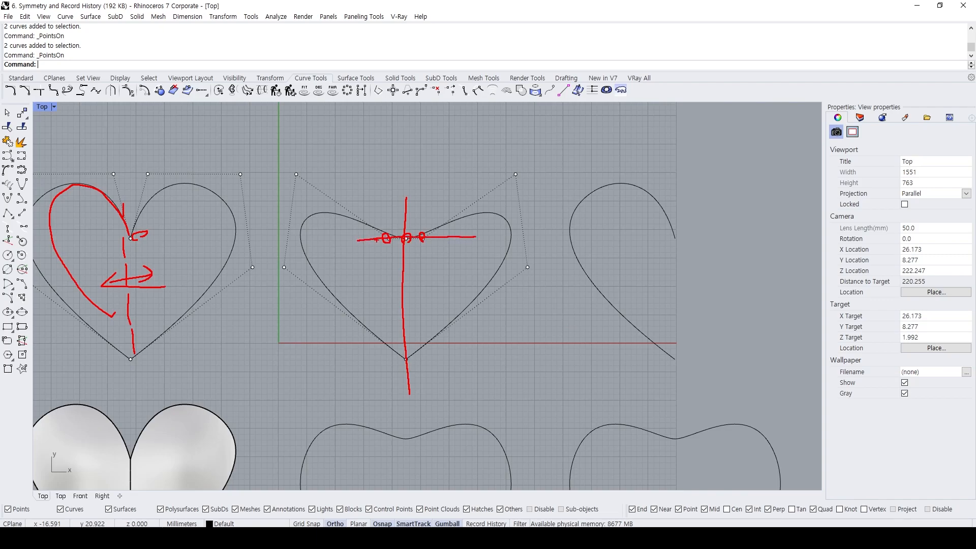
pyautogui.moveTo(383, 212); pyautogui.dragTo(433, 210)
pyautogui.moveTo(291, 118)
pyautogui.mouseDown()
pyautogui.moveTo(274, 128)
pyautogui.moveTo(310, 131)
pyautogui.mouseUp()
pyautogui.moveTo(288, 120)
pyautogui.mouseDown()
pyautogui.moveTo(293, 153)
pyautogui.moveTo(313, 148)
pyautogui.mouseUp()
pyautogui.moveTo(320, 124)
pyautogui.mouseDown()
pyautogui.moveTo(321, 140)
pyautogui.moveTo(334, 142)
pyautogui.mouseUp()
pyautogui.moveTo(326, 123); pyautogui.dragTo(340, 123)
pyautogui.moveTo(298, 157)
pyautogui.mouseDown()
pyautogui.moveTo(305, 133)
pyautogui.moveTo(298, 156)
pyautogui.mouseUp()
pyautogui.moveTo(319, 141); pyautogui.dragTo(347, 151)
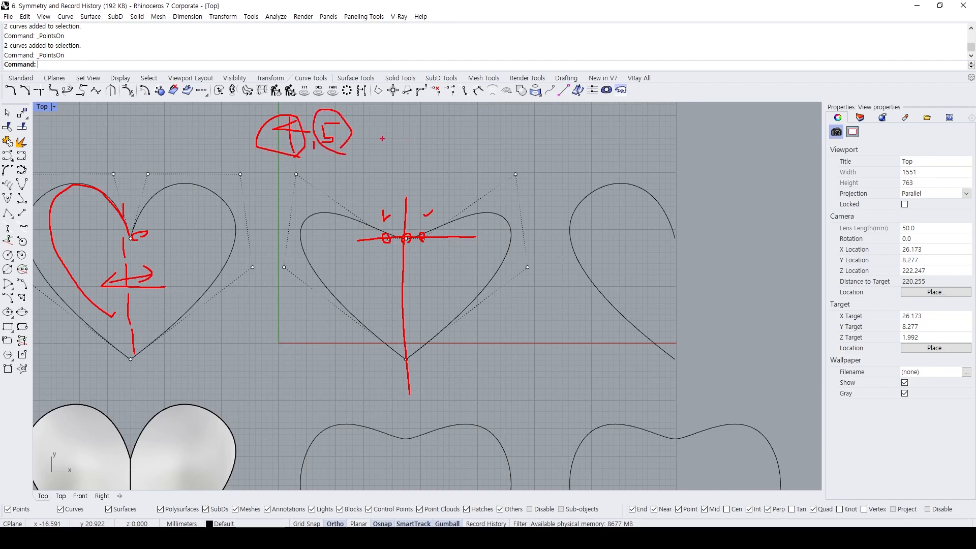
pyautogui.moveTo(363, 118); pyautogui.dragTo(417, 125)
pyautogui.moveTo(388, 112)
pyautogui.mouseDown()
pyautogui.moveTo(387, 159)
pyautogui.moveTo(414, 142)
pyautogui.moveTo(472, 133)
pyautogui.moveTo(504, 153)
pyautogui.moveTo(495, 176)
pyautogui.mouseUp()
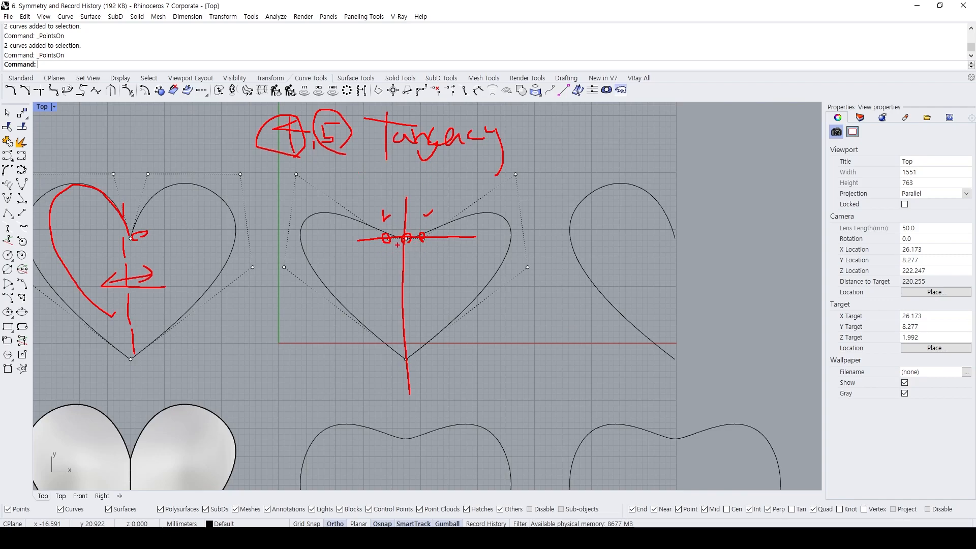
pyautogui.moveTo(241, 161); pyautogui.dragTo(348, 168)
pyautogui.moveTo(5, 3)
pyautogui.mouseDown()
pyautogui.moveTo(74, 11)
pyautogui.moveTo(110, 2)
pyautogui.moveTo(7, 5)
pyautogui.mouseUp()
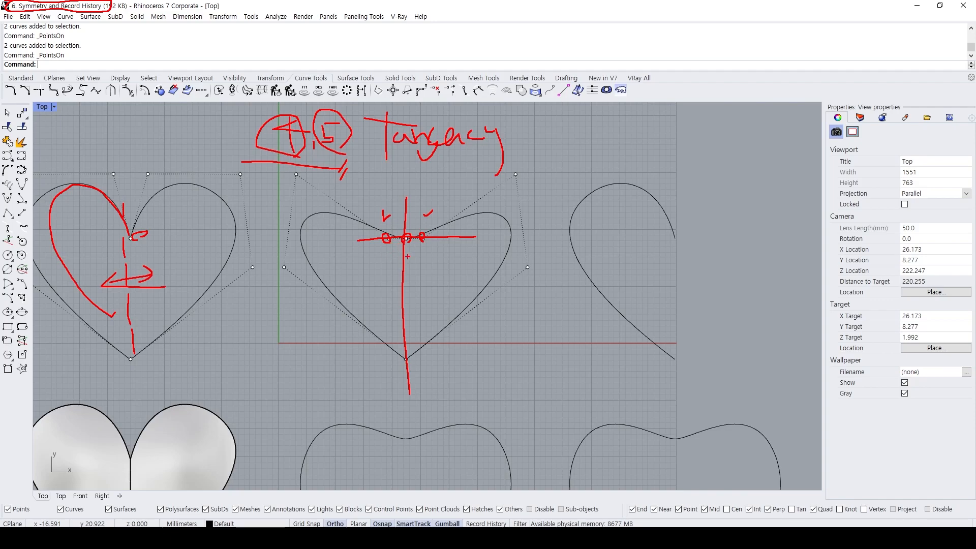
pyautogui.press('Escape')
# Delete the symmetric shape's right curve as a test, undo that and the Symmetry operation, and keep the first heart's mirror.
pyautogui.click(448, 219)
pyautogui.press('Delete')
pyautogui.click(404, 238)
pyautogui.hotkey('ctrl', 'z')
pyautogui.hotkey('ctrl', 'z')
pyautogui.hotkey('ctrl', 'z')
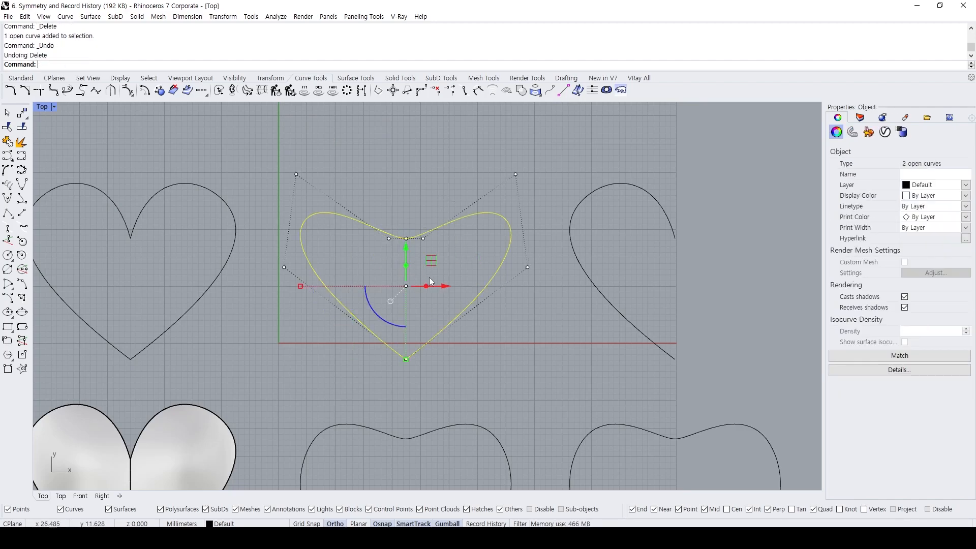
pyautogui.hotkey('ctrl', 'y')
# Apply Symmetry to the second half heart's lower end, using a vertical plane starting at its lower endpoint.
pyautogui.click(434, 230)
pyautogui.click(403, 229)
pyautogui.write('SymJN')
pyautogui.press('BackSpace')
pyautogui.press('BackSpace')
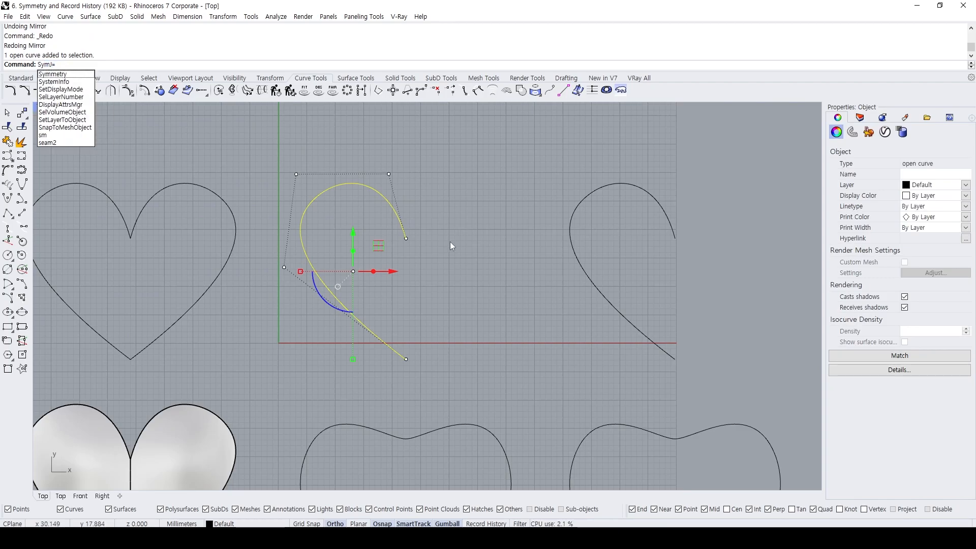
pyautogui.press('Return')
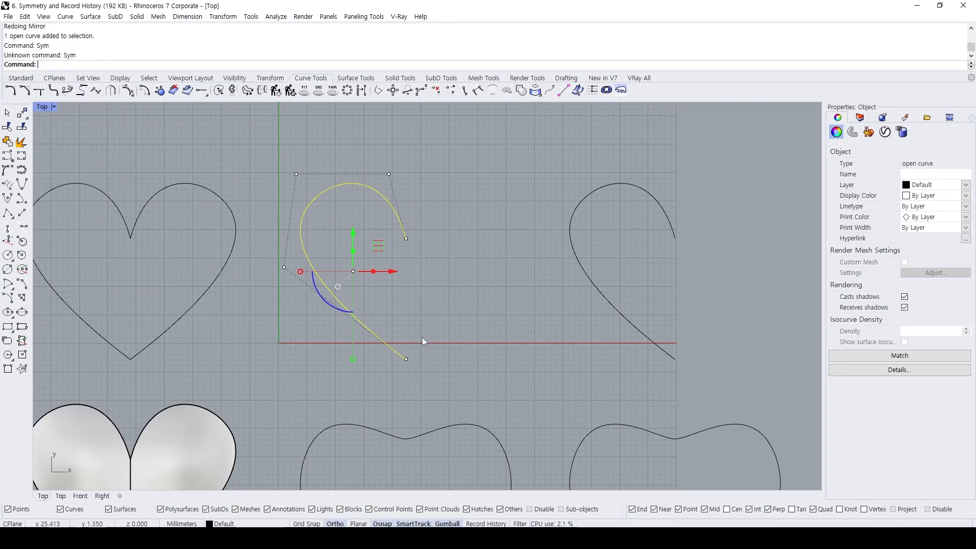
pyautogui.press('Return')
pyautogui.click(406, 360)
pyautogui.click(407, 418)
# Display the control points of the lower-end symmetry result and undo that Symmetry operation.
pyautogui.moveTo(484, 381); pyautogui.dragTo(367, 268)
pyautogui.press('F10')
pyautogui.moveTo(297, 347); pyautogui.dragTo(543, 379)
pyautogui.click(423, 264)
pyautogui.hotkey('ctrl', 'z')
pyautogui.click(427, 238)
# Try Symmetry on the second half heart from its upper endpoint with the plane drawn straight down, and undo it.
pyautogui.click(399, 218)
pyautogui.write('Sy')
pyautogui.press('Return')
pyautogui.click(406, 239)
pyautogui.click(407, 303)
pyautogui.hotkey('ctrl', 'z')
# Repeat Symmetry on the second half heart from its upper endpoint with the plane drawn straight up, and undo it.
pyautogui.press('Return')
pyautogui.click(406, 238)
pyautogui.click(407, 158)
pyautogui.hotkey('ctrl', 'z')
pyautogui.click(421, 305)
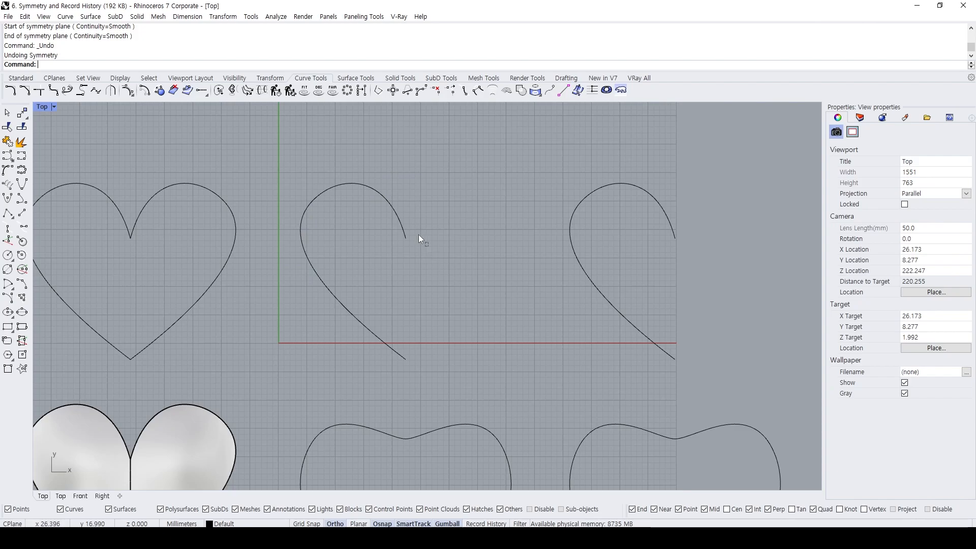
# Check the curve direction of the second half heart with the Dir command.
pyautogui.click(399, 207)
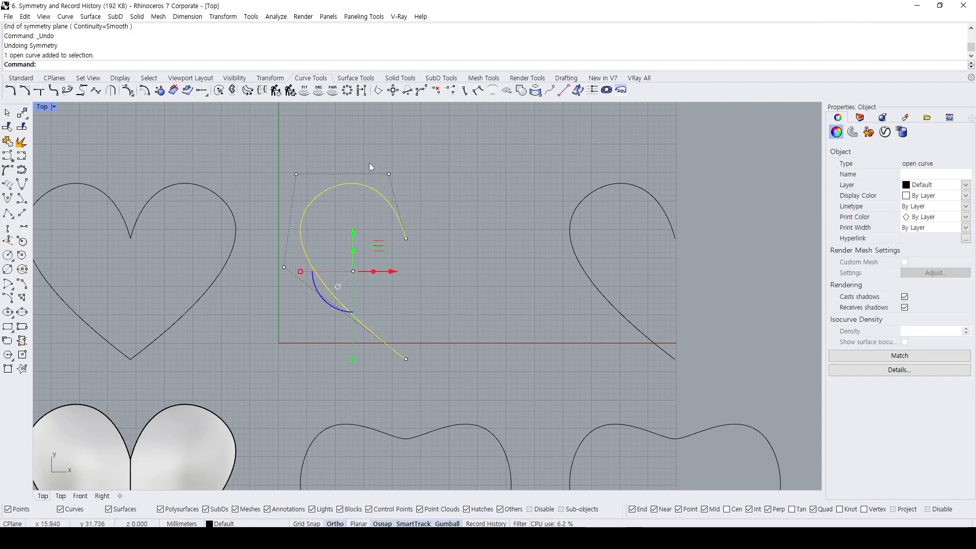
pyautogui.click(368, 170)
pyautogui.moveTo(342, 170); pyautogui.dragTo(329, 129)
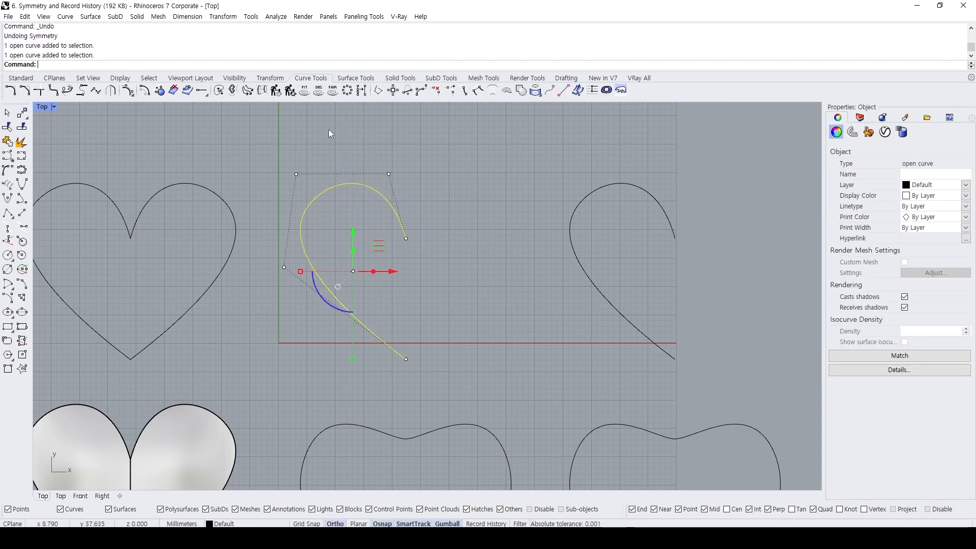
pyautogui.press('Escape')
pyautogui.press('Escape')
pyautogui.write('Dir')
pyautogui.press('Return')
pyautogui.click(353, 183)
pyautogui.press('Return')
pyautogui.press('Escape')
# Flip the direction of the second half-heart curve.
pyautogui.write('Flip')
pyautogui.press('Return')
pyautogui.click(354, 187)
pyautogui.press('Return')
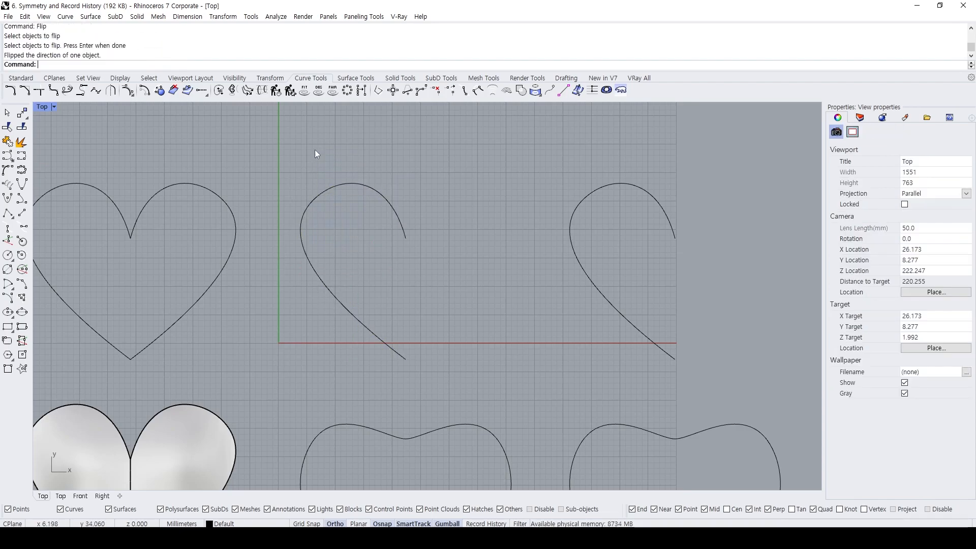
# Apply Symmetry to the second half heart from its upper endpoint, with the plane drawn straight down and Continuity set to Smooth.
pyautogui.moveTo(373, 207); pyautogui.dragTo(370, 210)
pyautogui.write('Symmetry')
pyautogui.press('Return')
pyautogui.click(406, 238)
pyautogui.click(423, 308)
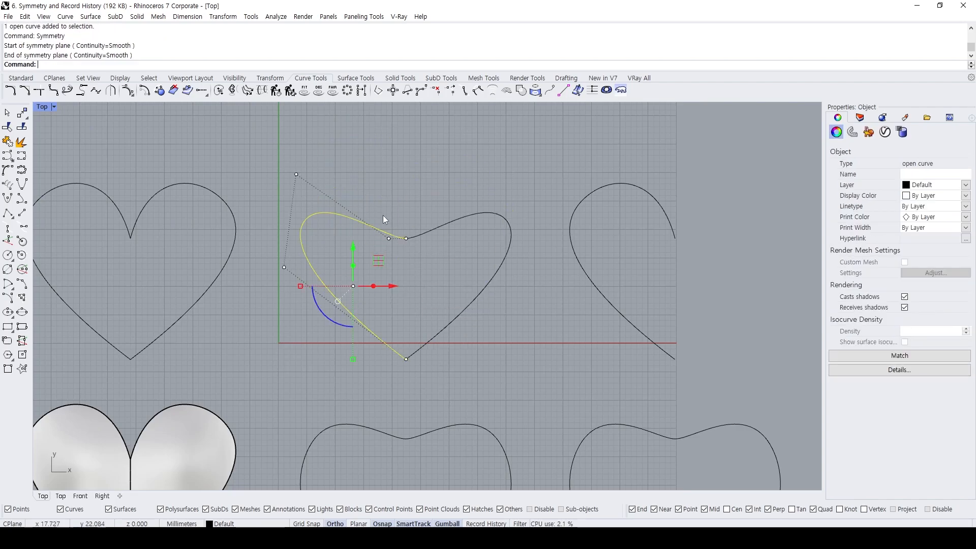
pyautogui.click(417, 313)
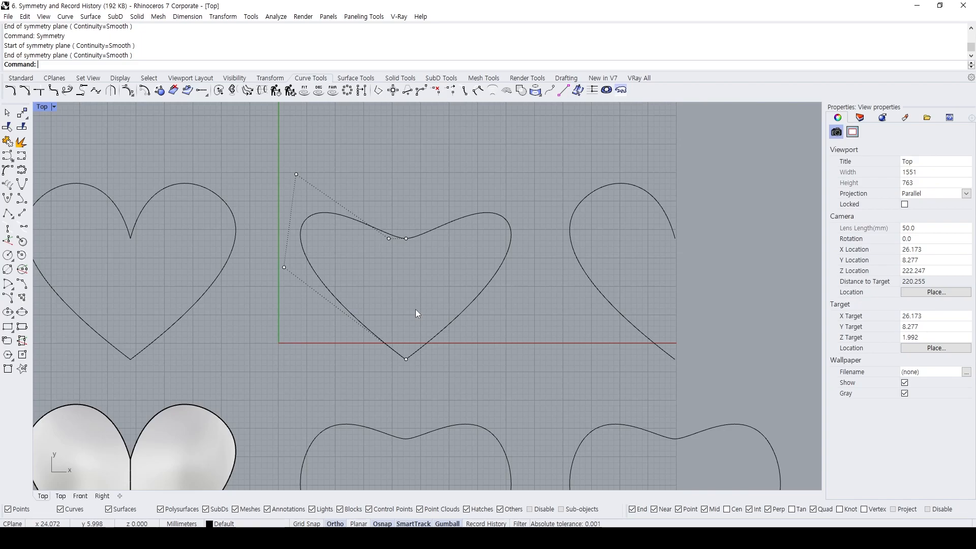
# Delete the mirrored right half of the second heart, keeping the smoothed left half.
pyautogui.moveTo(401, 261); pyautogui.dragTo(458, 250)
pyautogui.keyDown('shift'); pyautogui.click(422, 235); pyautogui.keyUp('shift')
pyautogui.press('Escape')
pyautogui.press('Escape')
pyautogui.click(501, 224)
pyautogui.press('Delete')
pyautogui.click(389, 232)
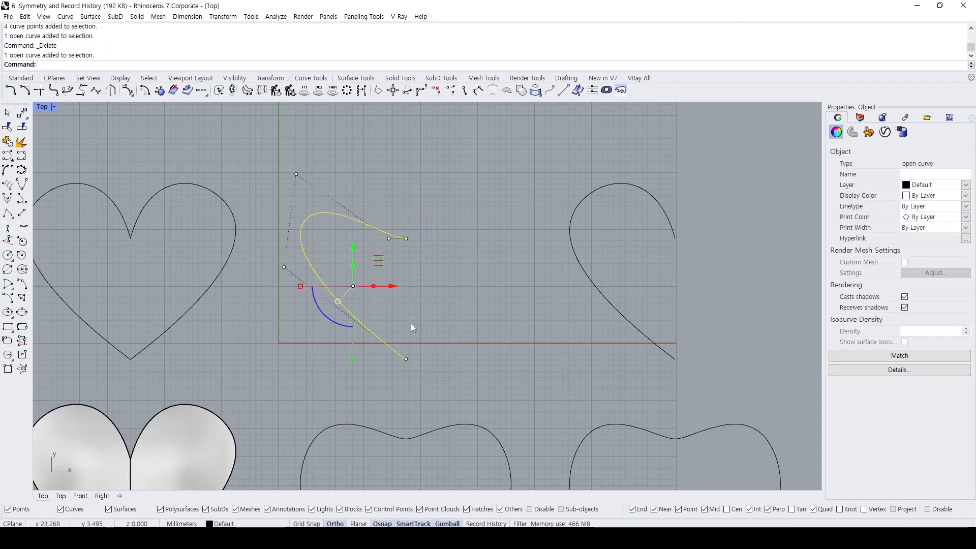
pyautogui.press('Escape')
pyautogui.press('Escape')
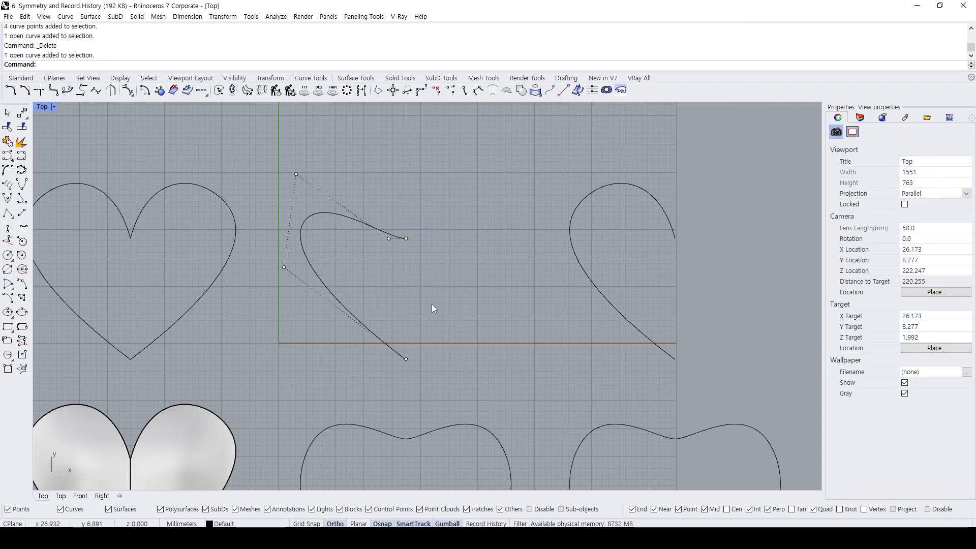
# Try Symmetry on the smoothed left half from its lower endpoint with the plane drawn straight up, and undo it.
pyautogui.write('Sy')
pyautogui.press('Return')
pyautogui.click(402, 352)
pyautogui.click(406, 359)
pyautogui.click(418, 287)
pyautogui.hotkey('ctrl', 'z')
# Flip the direction of the second heart's left curve and delete the opposite right half.
pyautogui.write('flip')
pyautogui.press('Return')
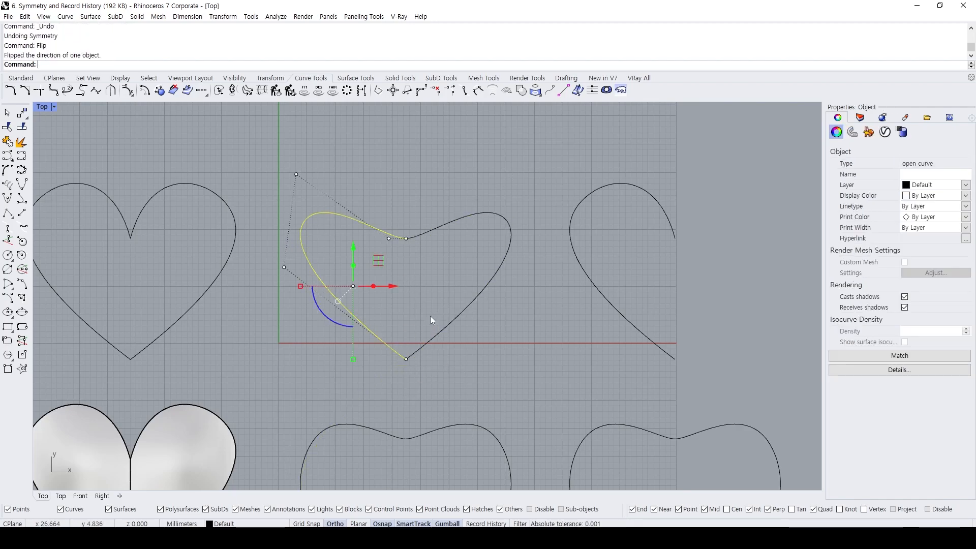
pyautogui.click(421, 345)
pyautogui.press('Delete')
pyautogui.moveTo(425, 248); pyautogui.dragTo(365, 201)
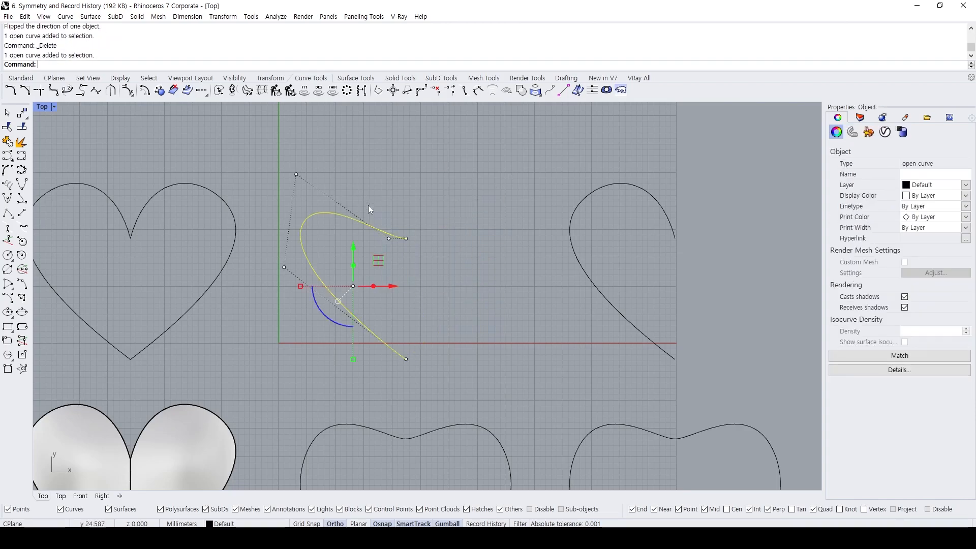
# Flip the remaining left half curve of the second heart once more.
pyautogui.press('F10')
pyautogui.click(389, 239)
pyautogui.click(373, 221)
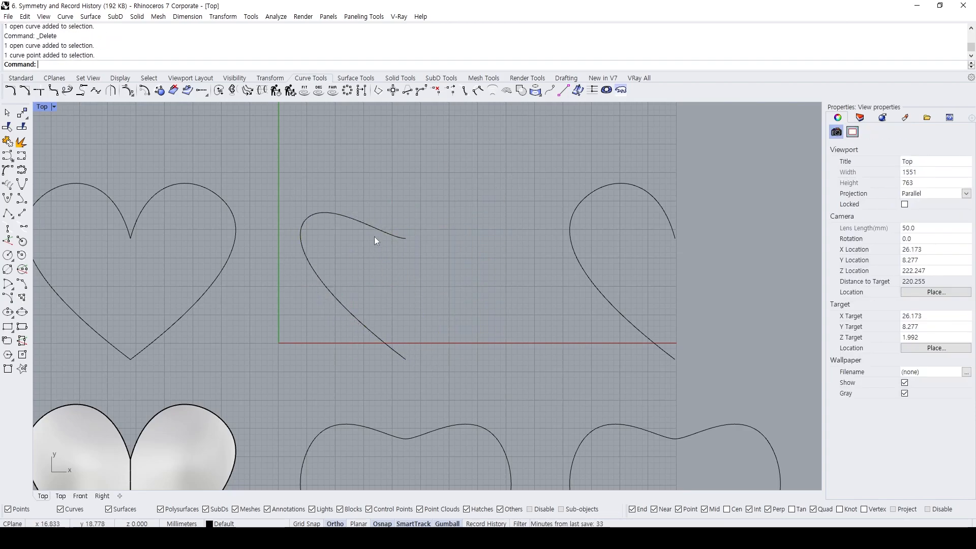
pyautogui.click(374, 233)
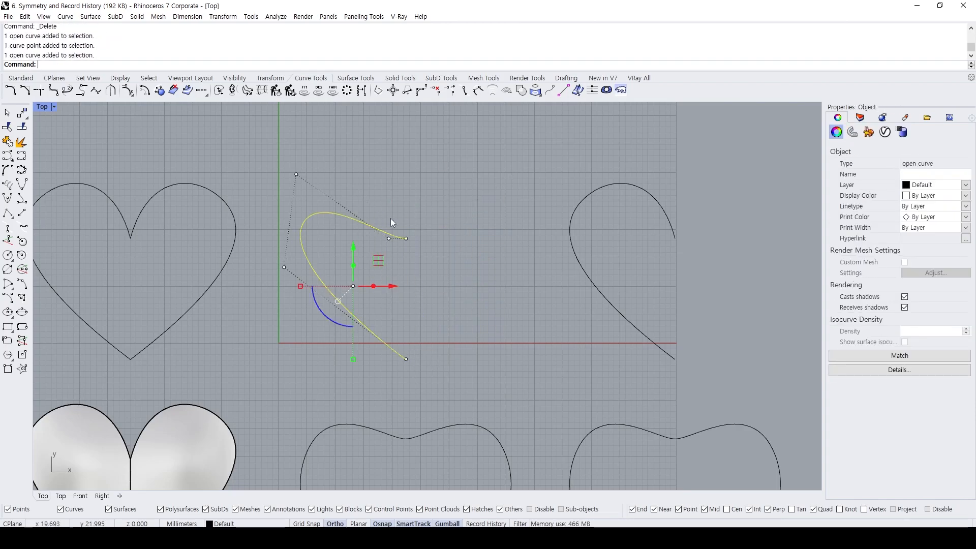
pyautogui.press('Return')
# Apply Symmetry to the left half curve from its lower endpoint, with a vertical plane drawn upward.
pyautogui.write('Symmetry')
pyautogui.press('Return')
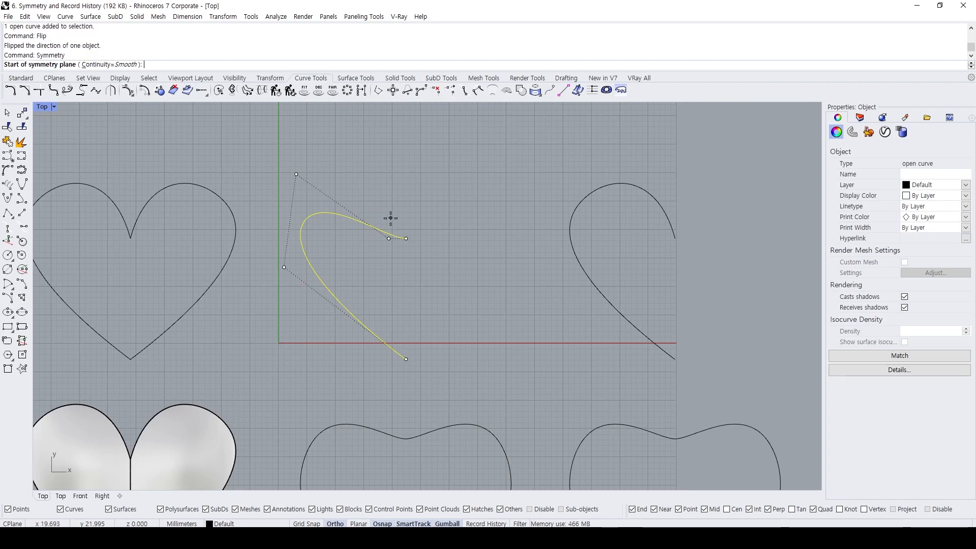
pyautogui.click(406, 360)
pyautogui.click(409, 205)
# Display the control points of both halves and examine their alignment at the upper and lower joins.
pyautogui.click(463, 391)
pyautogui.moveTo(464, 391); pyautogui.dragTo(399, 274)
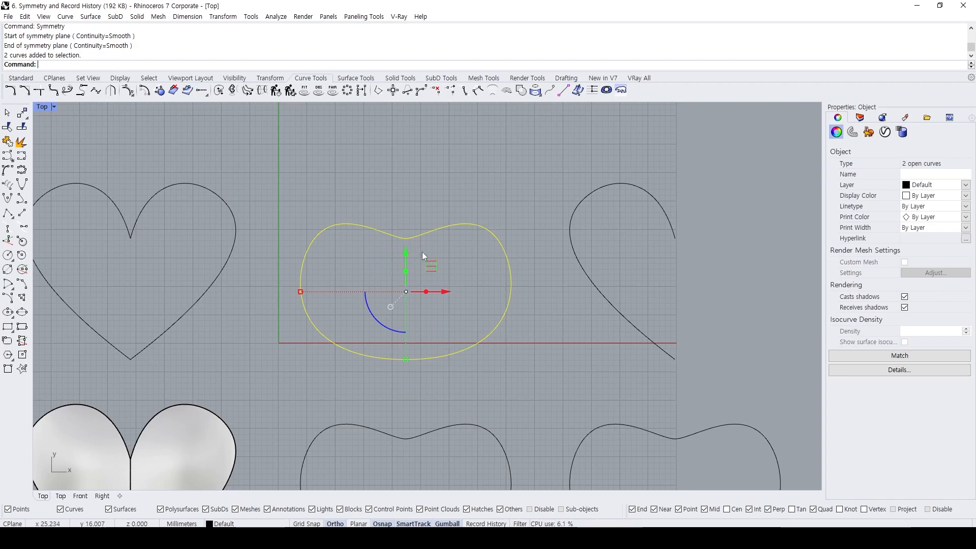
pyautogui.press('F10')
pyautogui.moveTo(380, 220); pyautogui.dragTo(437, 253)
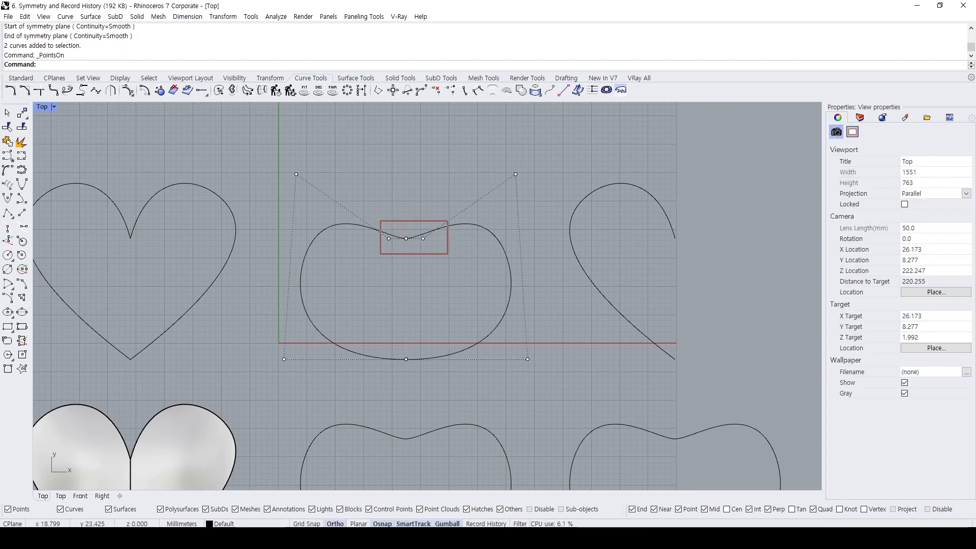
pyautogui.moveTo(425, 301); pyautogui.dragTo(456, 297)
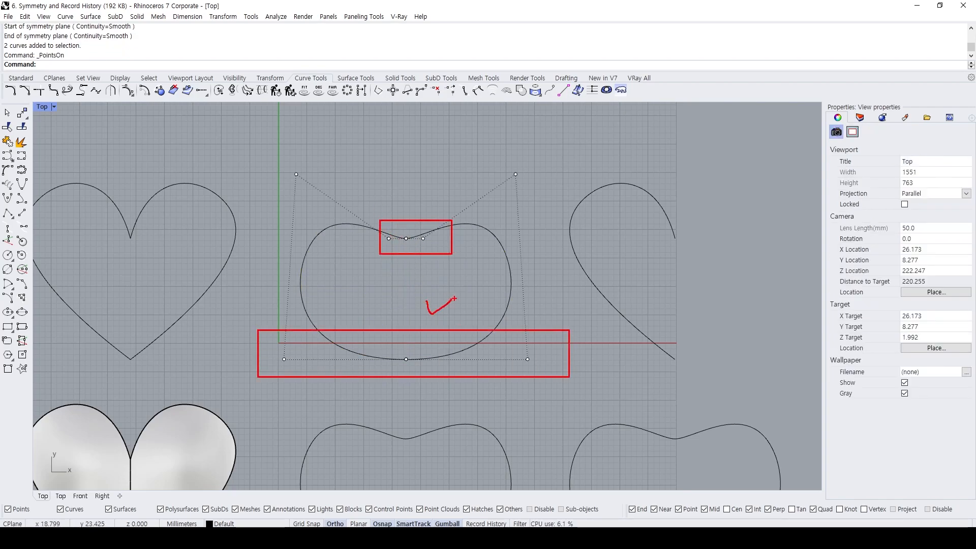
pyautogui.press('Escape')
pyautogui.press('Escape')
# Try Mirror on the third half heart across a vertical plane just beyond its open ends, and delete the mirrored copy.
pyautogui.scroll(-2, 523, 256)
pyautogui.moveTo(685, 269); pyautogui.dragTo(527, 263, button='right')
pyautogui.click(486, 222)
pyautogui.write('M')
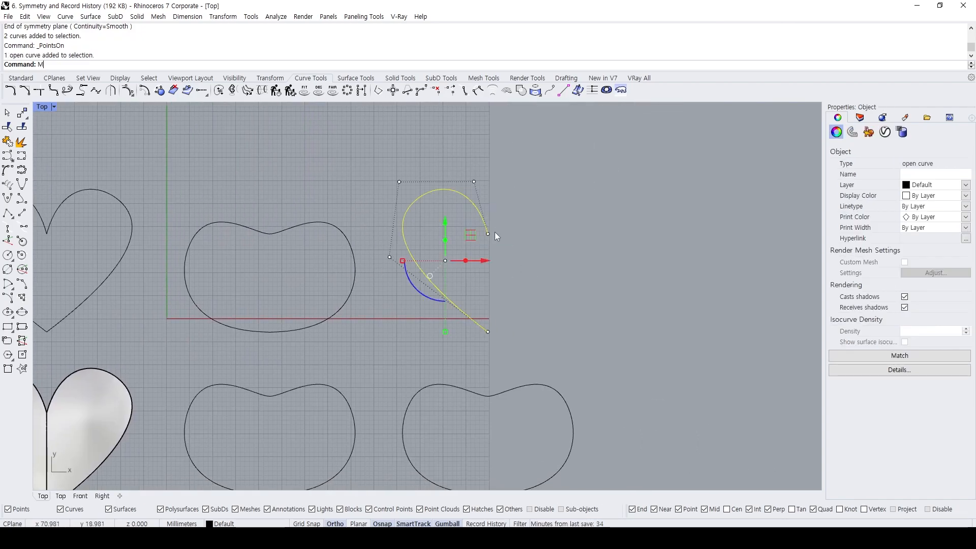
pyautogui.write('i')
pyautogui.press('Return')
pyautogui.click(496, 223)
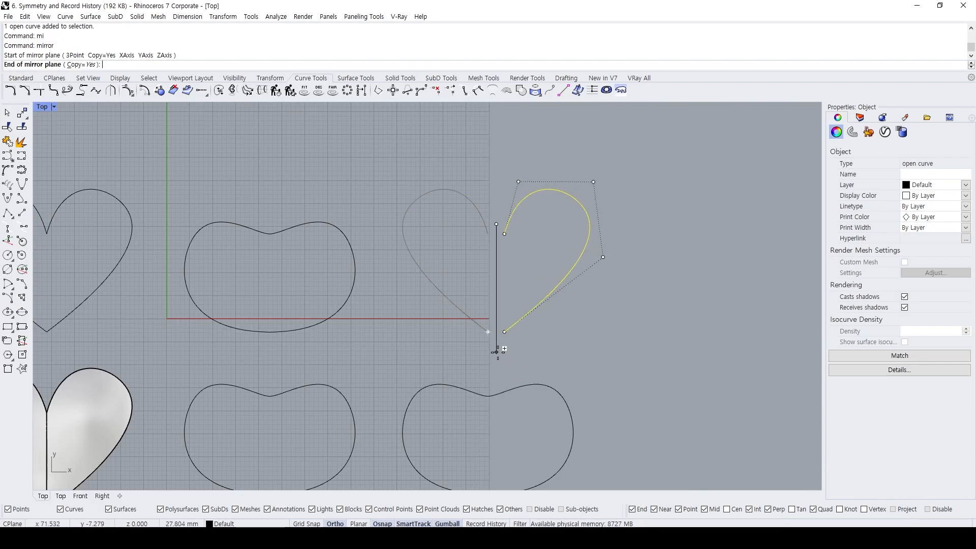
pyautogui.click(496, 351)
pyautogui.scroll(2, 547, 260)
pyautogui.click(541, 237)
pyautogui.moveTo(531, 211)
pyautogui.mouseDown()
pyautogui.moveTo(491, 179)
pyautogui.moveTo(423, 213)
pyautogui.mouseUp()
pyautogui.press('Delete')
# Apply Symmetry to the third half heart with a vertical plane drawn downward just beyond its open ends.
pyautogui.write('Symmetry')
pyautogui.press('Return')
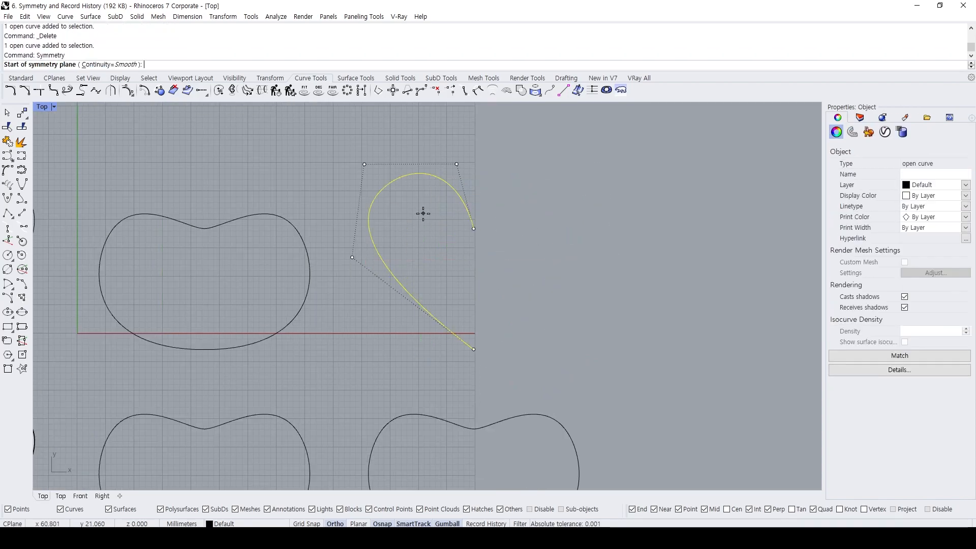
pyautogui.click(482, 218)
pyautogui.click(480, 355)
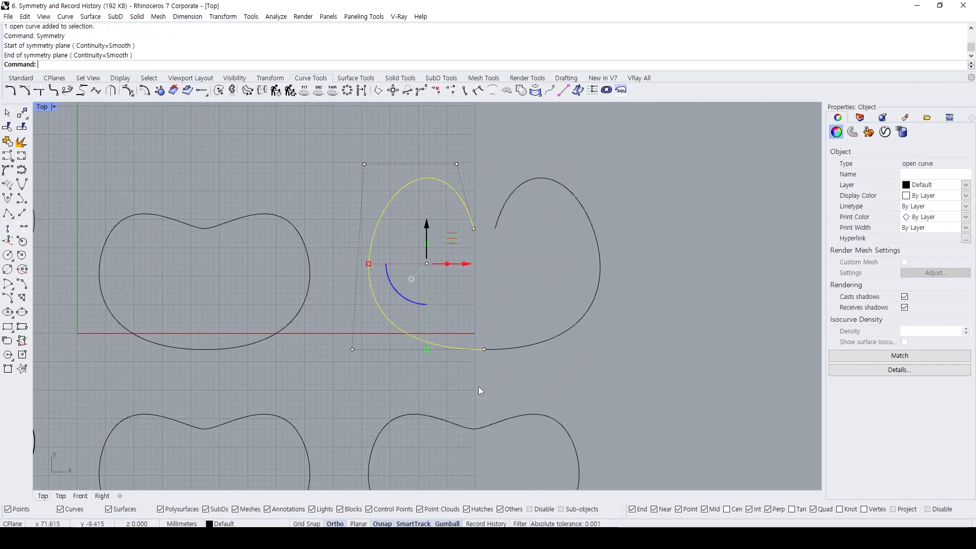
# Inspect how the two halves of the third shape meet at the lower end on the symmetry plane.
pyautogui.click(497, 358)
pyautogui.scroll(2, 508, 359)
pyautogui.click(484, 347)
pyautogui.click(478, 347)
pyautogui.click(421, 323)
pyautogui.click(393, 333)
pyautogui.moveTo(512, 385); pyautogui.dragTo(470, 305)
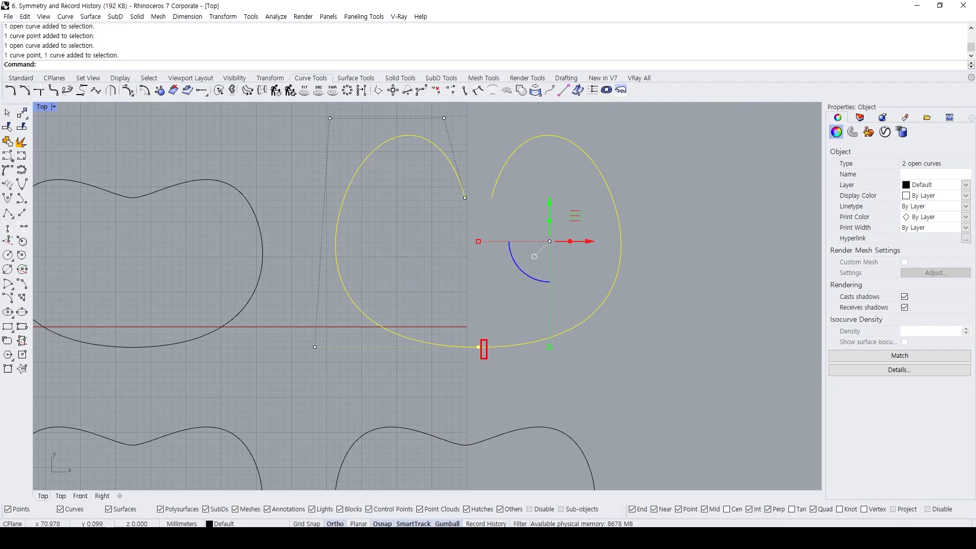
pyautogui.moveTo(477, 147)
pyautogui.mouseDown()
pyautogui.moveTo(481, 366)
pyautogui.moveTo(473, 338)
pyautogui.mouseUp()
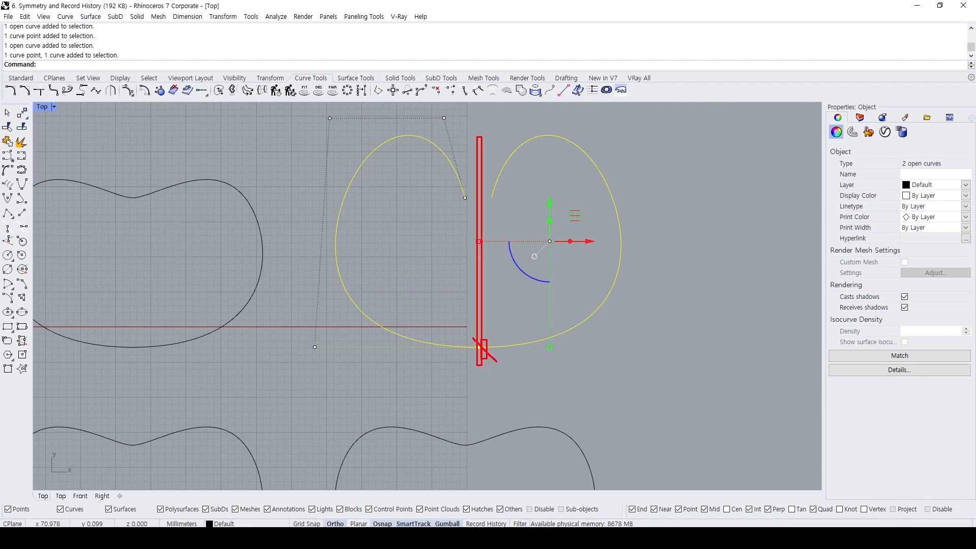
pyautogui.press('Escape')
pyautogui.press('Escape')
pyautogui.press('Escape')
# Display the control points of both halves of the third shape and examine the upper gap and lower row.
pyautogui.moveTo(527, 199); pyautogui.dragTo(452, 173)
pyautogui.press('F10')
pyautogui.moveTo(308, 336); pyautogui.dragTo(663, 357)
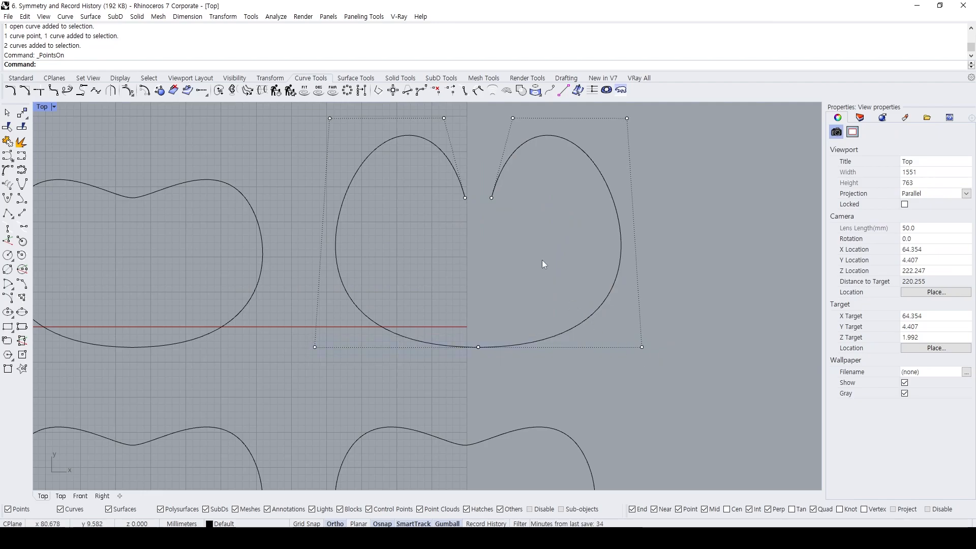
pyautogui.click(480, 194)
pyautogui.moveTo(486, 213); pyautogui.dragTo(447, 225, button='right')
pyautogui.press('Escape')
# Flip the direction of the third shape's left curve and delete its mirrored right half.
pyautogui.click(426, 207)
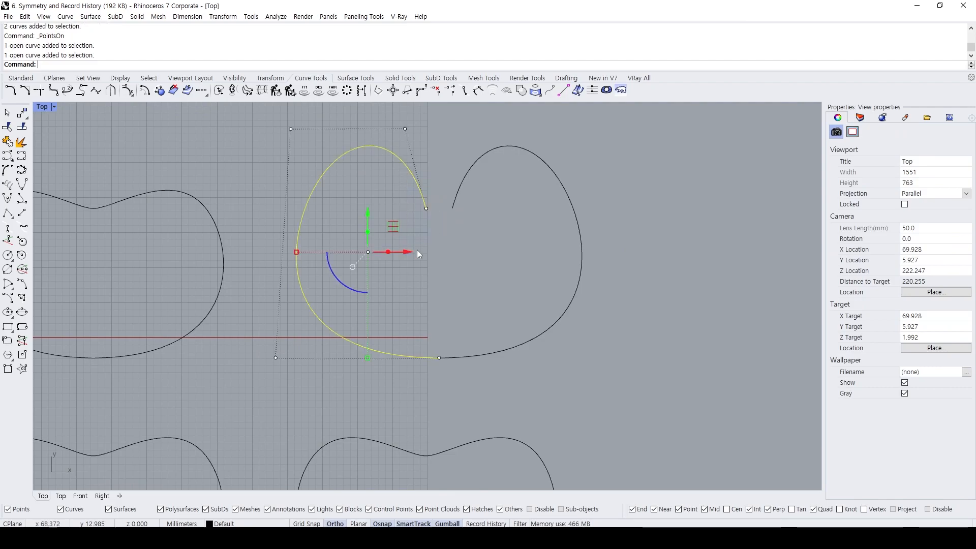
pyautogui.write('flip')
pyautogui.press('Return')
pyautogui.click(452, 255)
pyautogui.click(459, 192)
pyautogui.press('Delete')
# Apply Symmetry to the third shape's left curve, with a vertical plane drawn upward from its lower endpoint.
pyautogui.click(423, 191)
pyautogui.write('symmetry')
pyautogui.press('Return')
pyautogui.click(439, 357)
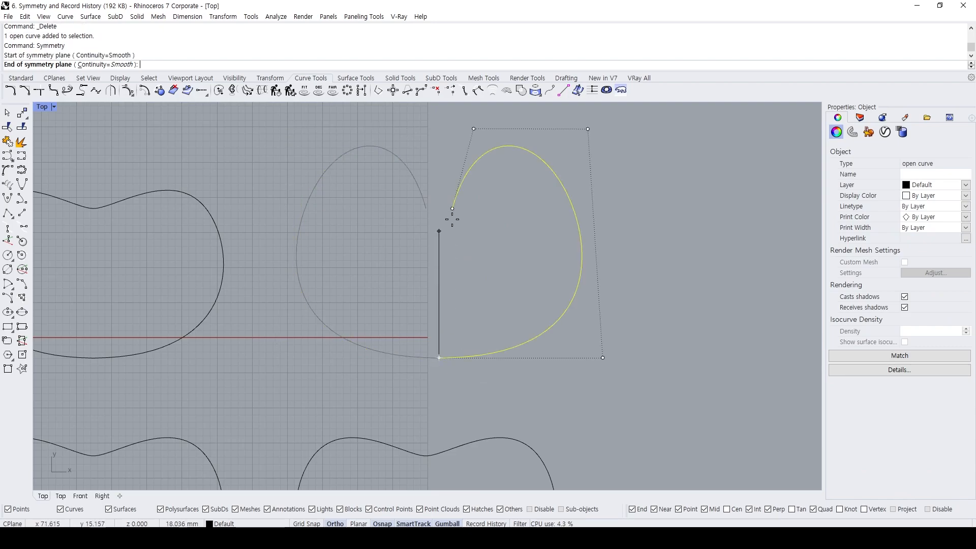
pyautogui.click(451, 168)
# Examine the complete set of symmetry results beside the original heart curves.
pyautogui.moveTo(507, 292); pyautogui.dragTo(432, 201)
pyautogui.scroll(-4, 445, 218)
pyautogui.moveTo(416, 245); pyautogui.dragTo(536, 251, button='right')
pyautogui.click(537, 251)
pyautogui.scroll(-4, 537, 252)
pyautogui.moveTo(483, 306); pyautogui.dragTo(588, 289, button='right')
pyautogui.scroll(2, 639, 227)
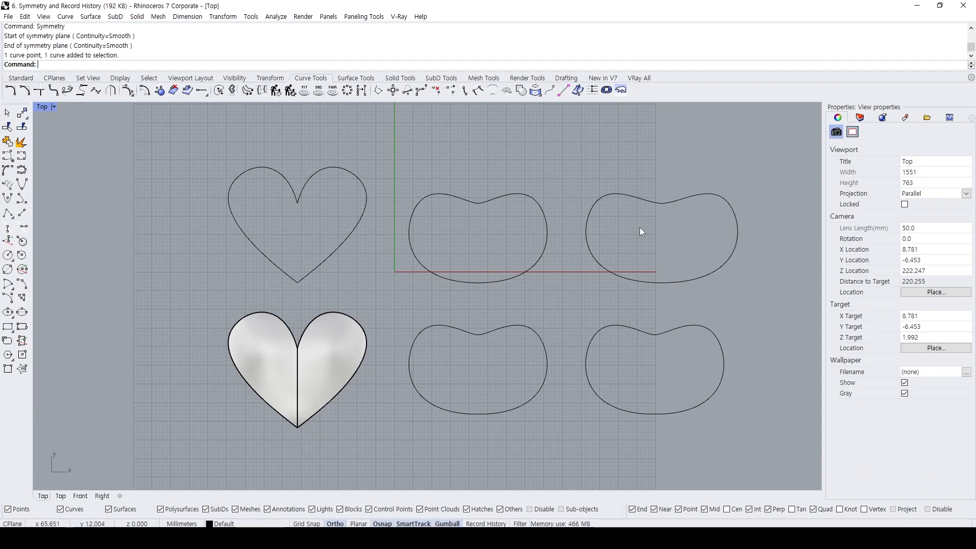
pyautogui.scroll(2, 639, 227)
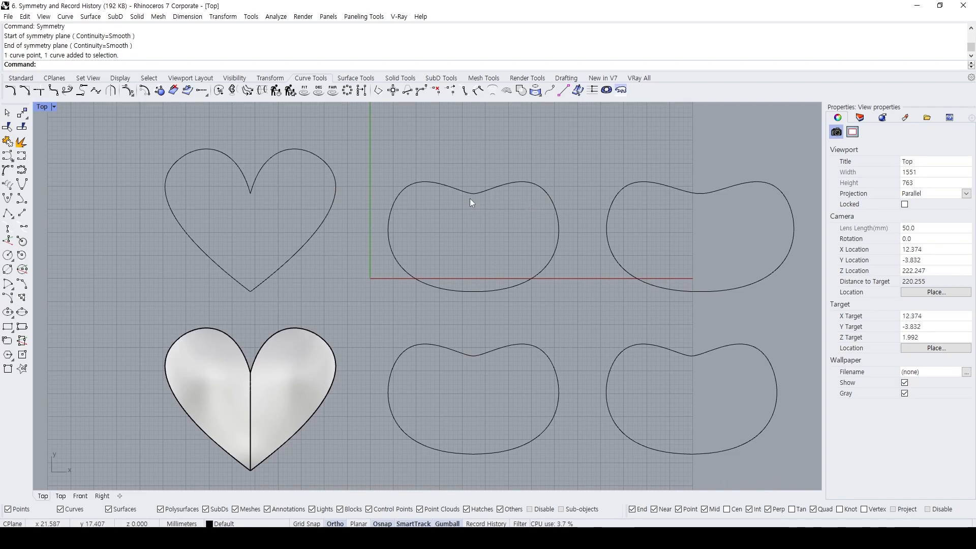
# Delete the right half surface of the shaded heart below the original heart curve.
pyautogui.moveTo(454, 242); pyautogui.dragTo(519, 158, button='right')
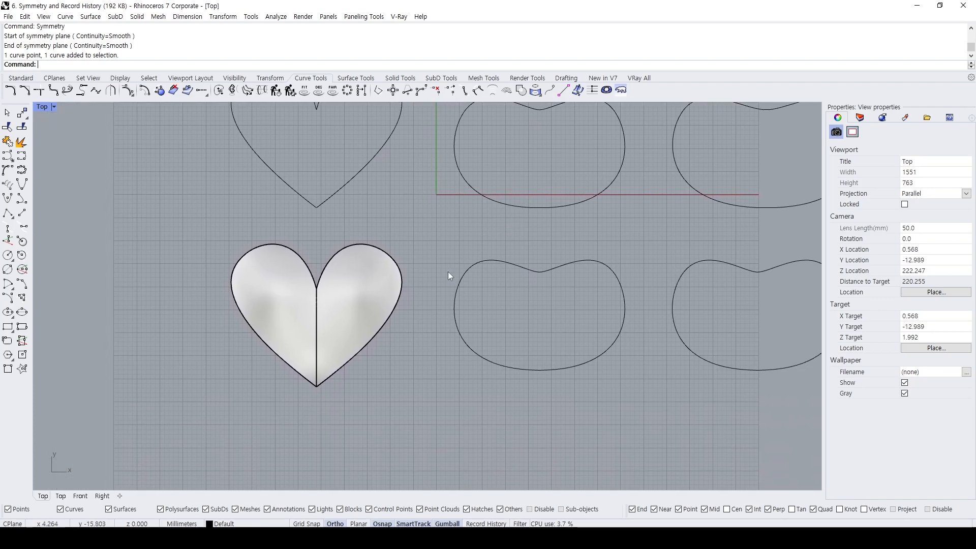
pyautogui.moveTo(465, 264); pyautogui.dragTo(502, 219, button='right')
pyautogui.scroll(2, 386, 223)
pyautogui.moveTo(369, 214); pyautogui.dragTo(408, 239, button='right')
pyautogui.moveTo(398, 213); pyautogui.dragTo(374, 231, button='right')
pyautogui.click(379, 321)
pyautogui.press('Delete')
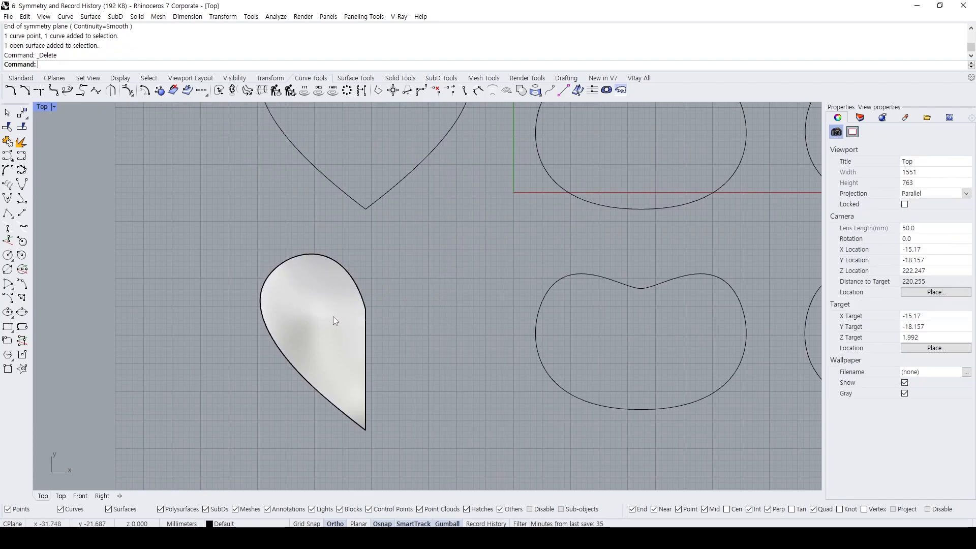
# Try deleting the left half-heart surface to expose its boundary curves, and undo each deletion.
pyautogui.click(334, 317)
pyautogui.press('Delete')
pyautogui.click(363, 288)
pyautogui.press('Escape')
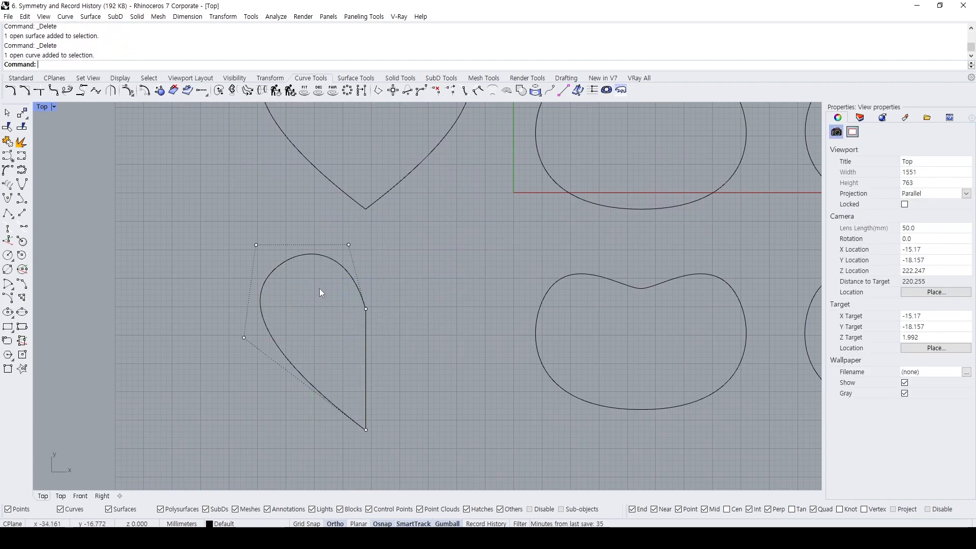
pyautogui.hotkey('ctrl', 'z')
pyautogui.click(459, 315)
pyautogui.click(335, 312)
pyautogui.press('Delete')
pyautogui.moveTo(333, 312); pyautogui.dragTo(361, 291, button='right')
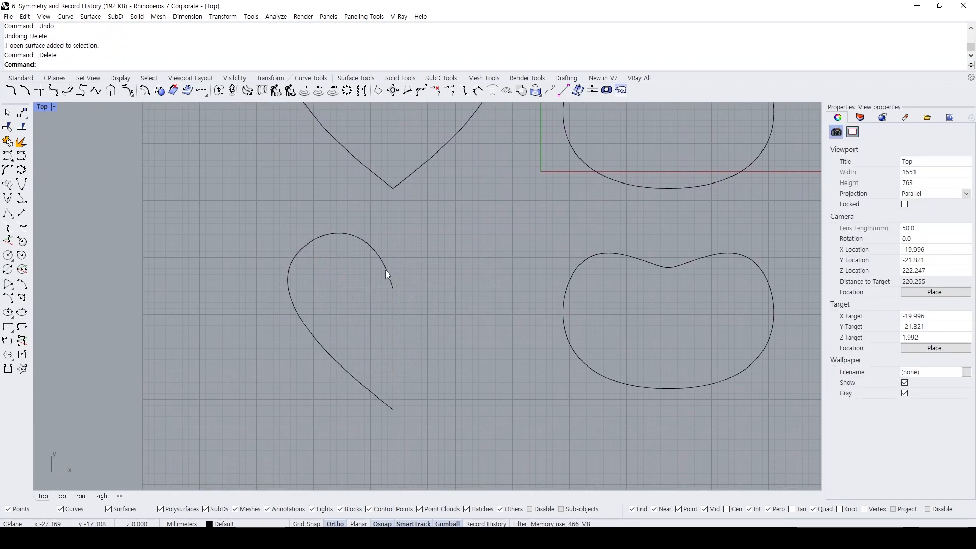
pyautogui.hotkey('ctrl', 'z')
pyautogui.press('F10')
pyautogui.press('Escape')
pyautogui.scroll(2, 355, 305)
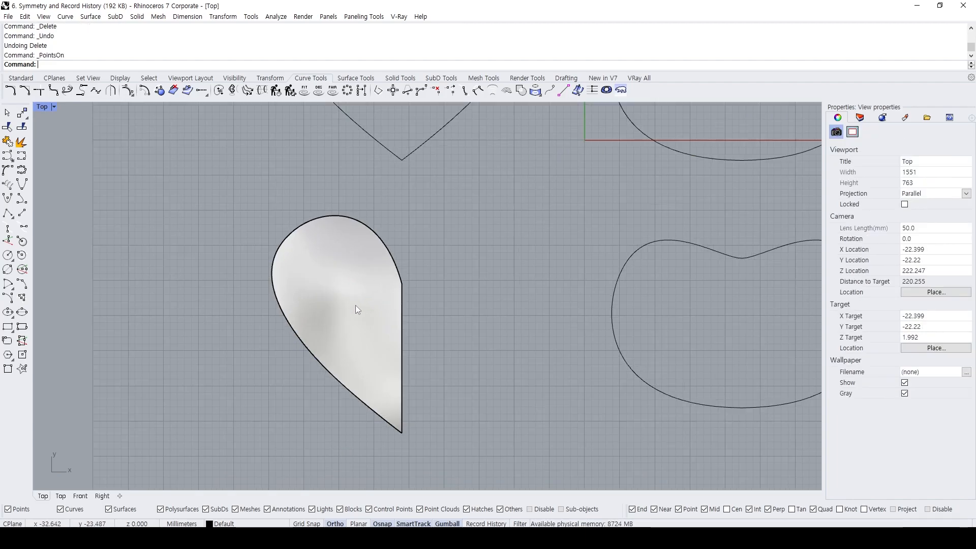
# Delete the left half-heart surface and join its boundary curve with the straight vertical line.
pyautogui.click(355, 305)
pyautogui.press('Delete')
pyautogui.click(396, 260)
pyautogui.keyDown('shift'); pyautogui.click(404, 309); pyautogui.keyUp('shift')
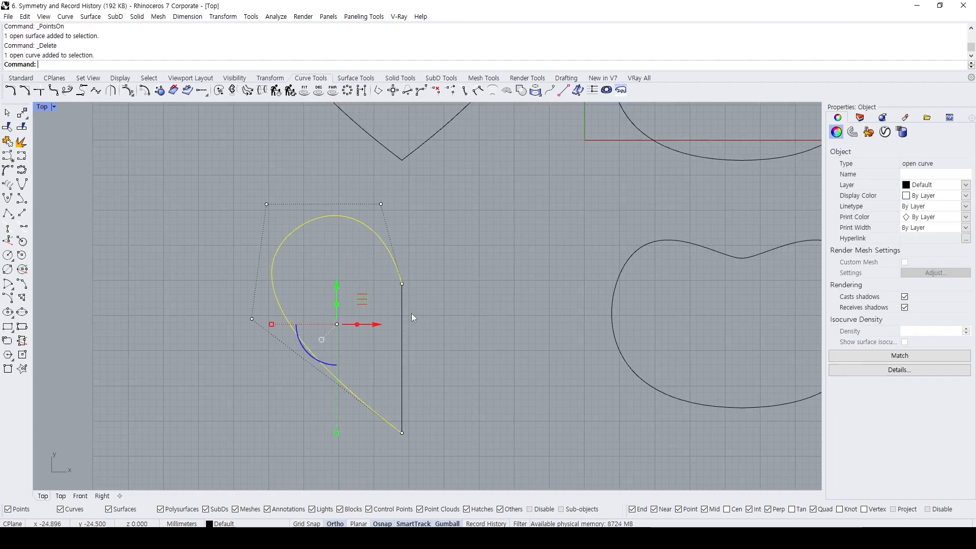
pyautogui.hotkey('ctrl', 'j')
# Create a planar surface from the joined half-heart outline.
pyautogui.click(404, 306)
pyautogui.write('ps')
pyautogui.press('Return')
pyautogui.press('Escape')
# Display the planar surface's control points and examine its trimmed edge against the untrimmed boundary.
pyautogui.click(381, 290)
pyautogui.press('F10')
pyautogui.scroll(4, 398, 305)
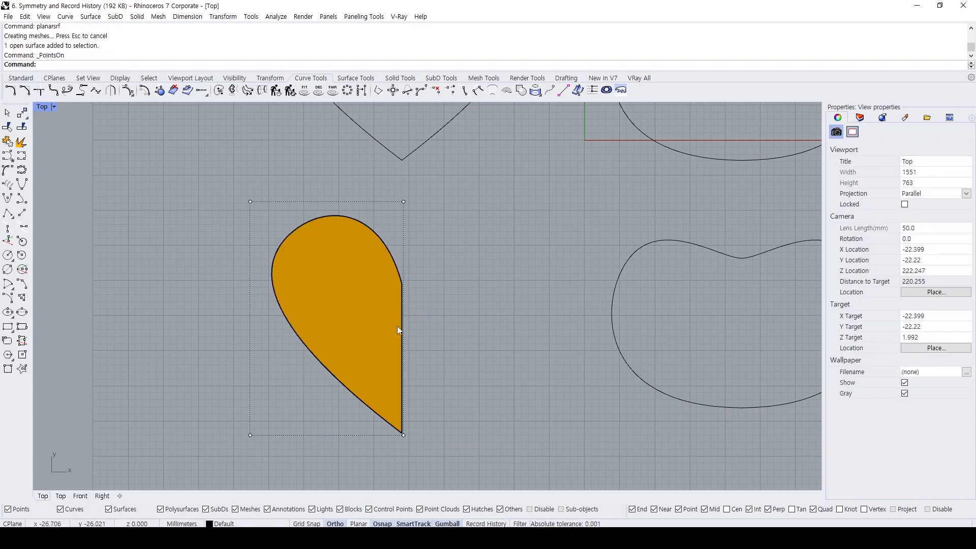
pyautogui.moveTo(398, 281); pyautogui.dragTo(401, 267)
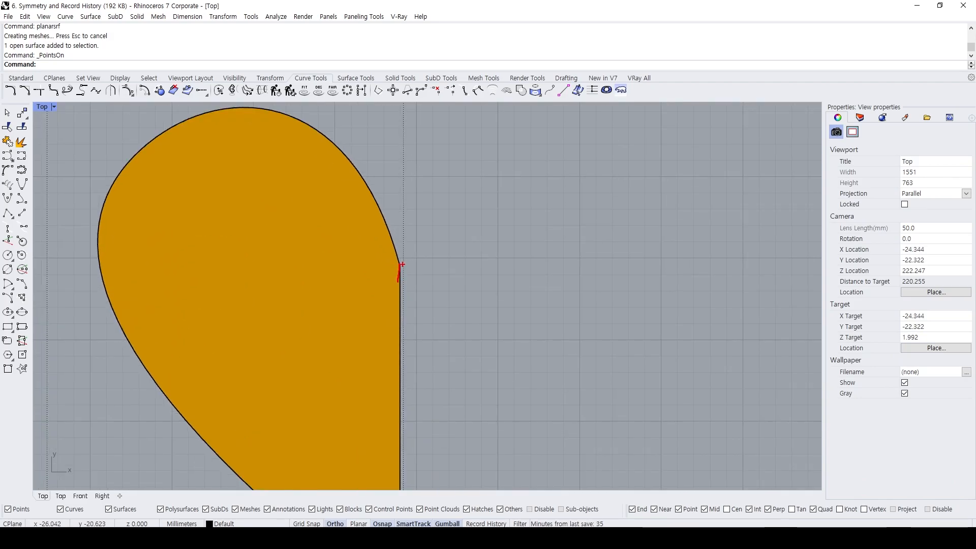
pyautogui.scroll(-5, 401, 248)
# Select the planar half-heart surface and set the view to world Perspective.
pyautogui.click(388, 249)
pyautogui.write('vv')
pyautogui.press('Return')
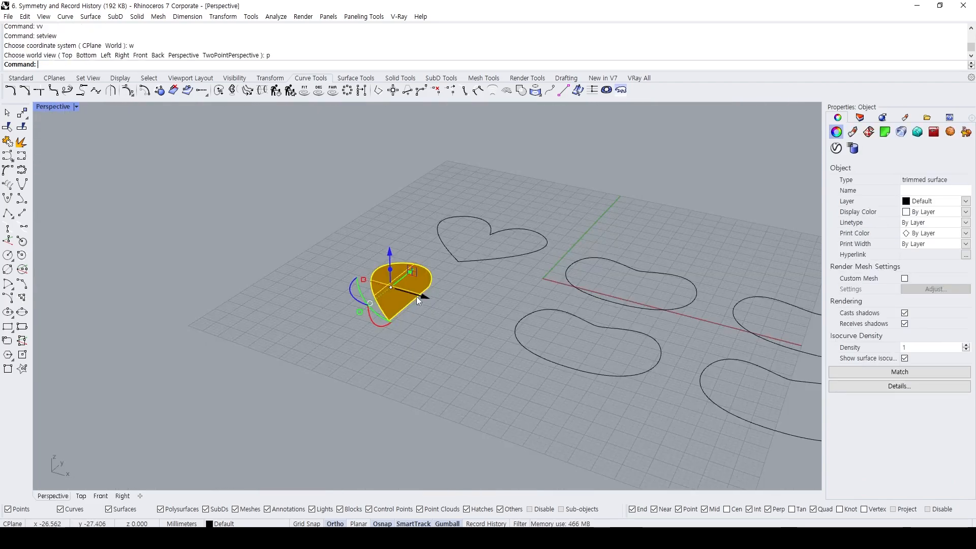
# Try Symmetry with Smooth continuity across the half-heart's straight edge and undo the resulting copy.
pyautogui.write('Symmetry')
pyautogui.press('Return')
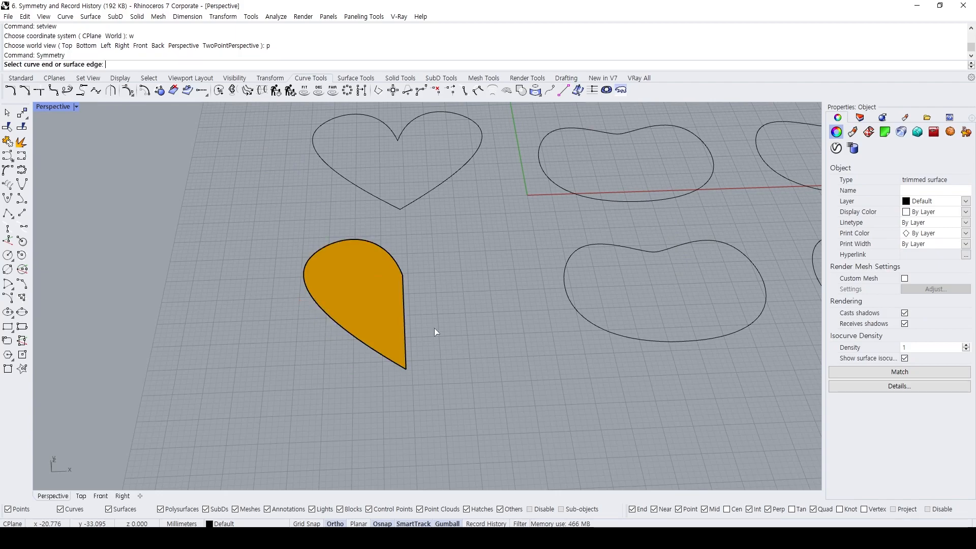
pyautogui.scroll(2, 342, 304)
pyautogui.click(427, 320)
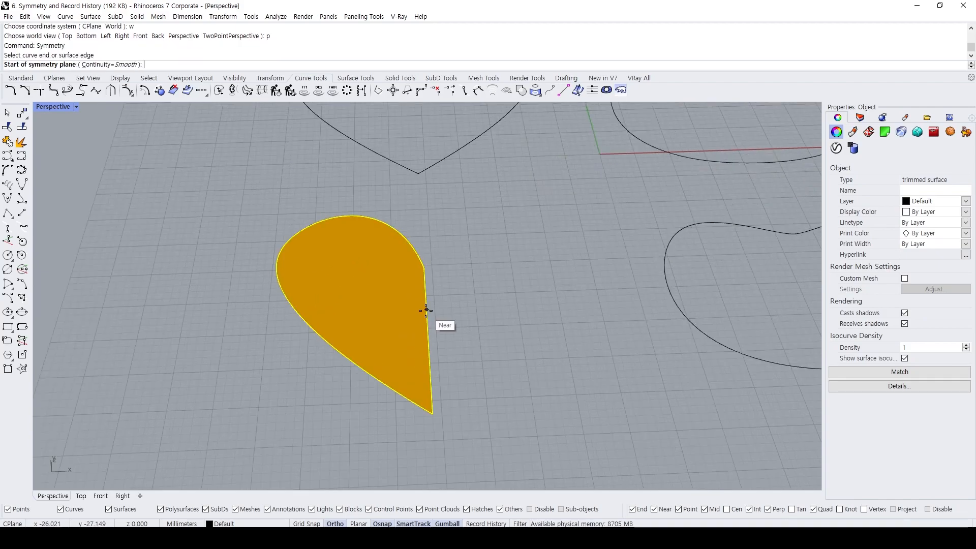
pyautogui.click(424, 267)
pyautogui.click(433, 438)
pyautogui.moveTo(471, 370); pyautogui.dragTo(407, 346, button='right')
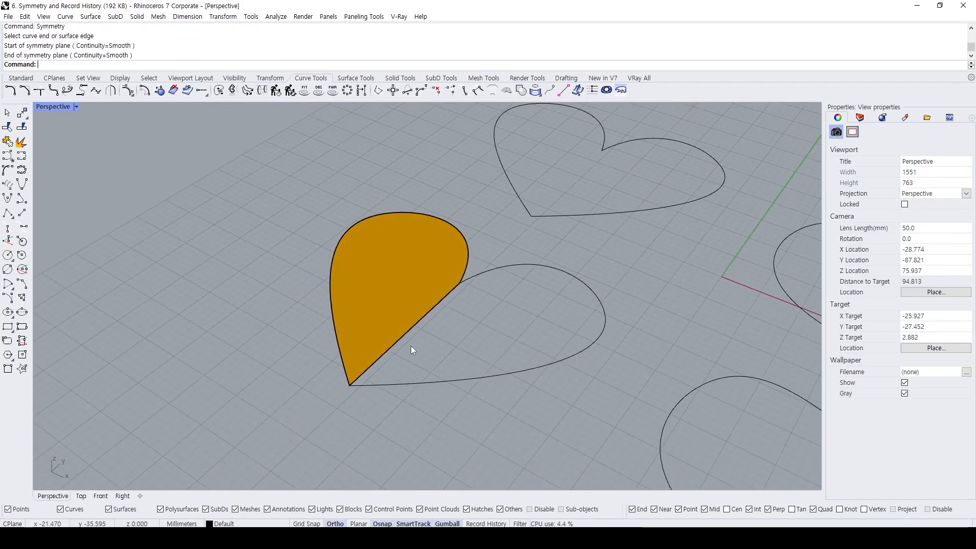
pyautogui.hotkey('ctrl', 'z')
# Hide the half-heart's outline curve so only the planar surface remains.
pyautogui.write('hd')
pyautogui.press('Return')
pyautogui.moveTo(447, 306); pyautogui.dragTo(475, 310, button='right')
# Try to start Symmetry from the planar surface's straight trimmed edge.
pyautogui.write('Symmetry')
pyautogui.press('Return')
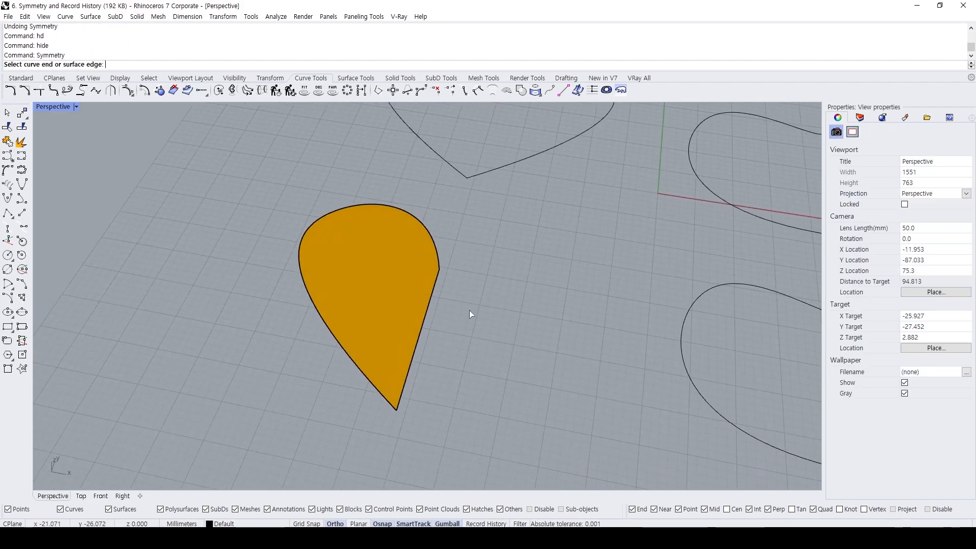
pyautogui.click(427, 309)
pyautogui.click(426, 309)
pyautogui.click(441, 270)
pyautogui.press('Escape')
pyautogui.click(425, 333)
pyautogui.press('Escape')
pyautogui.press('Return')
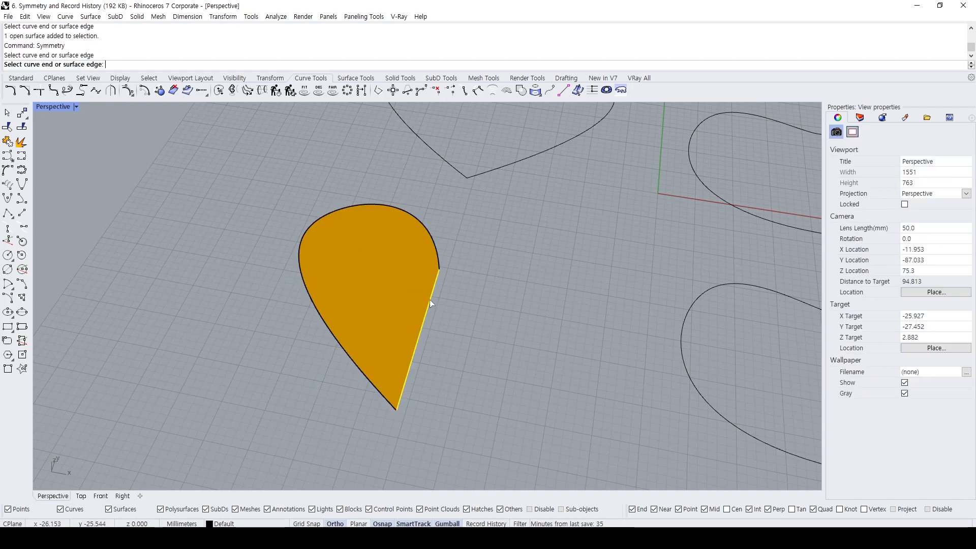
pyautogui.press('Escape')
pyautogui.write('Symmetry')
pyautogui.press('Return')
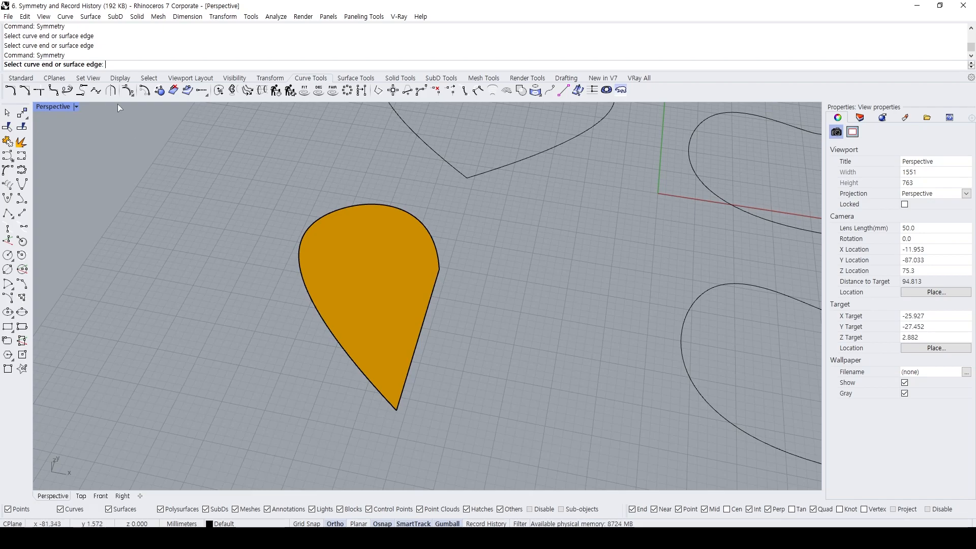
pyautogui.press('Escape')
# Display the planar half-heart surface's control points and examine how they relate to its trimmed edge.
pyautogui.moveTo(419, 260); pyautogui.dragTo(461, 285, button='right')
pyautogui.click(377, 228)
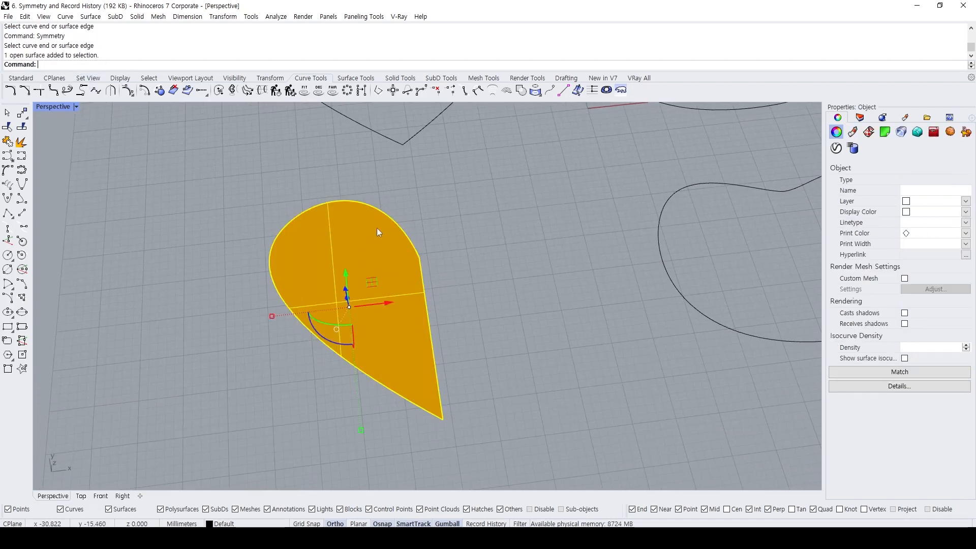
pyautogui.press('F10')
pyautogui.moveTo(384, 225)
pyautogui.mouseDown(button='right')
pyautogui.moveTo(357, 222)
pyautogui.moveTo(389, 225)
pyautogui.moveTo(388, 215)
pyautogui.mouseUp(button='right')
pyautogui.click(383, 216)
pyautogui.press('F10')
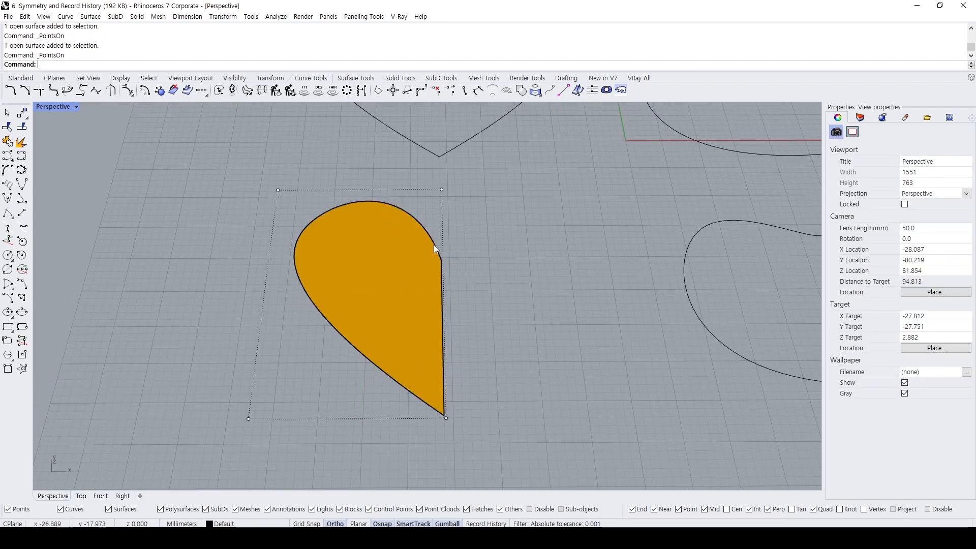
# Rebuild the planar half-heart surface.
pyautogui.click(409, 259)
pyautogui.write('rebuild')
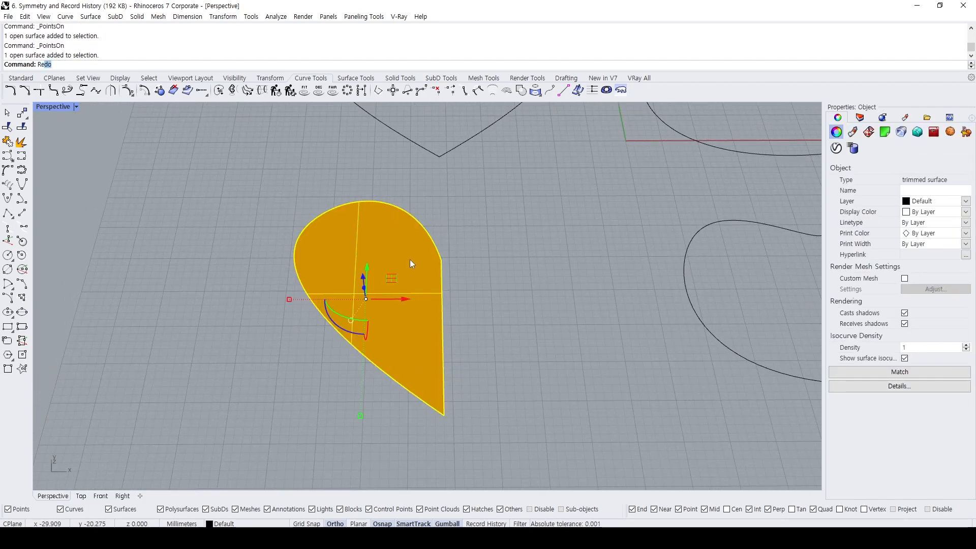
pyautogui.press('Return')
pyautogui.click(561, 330)
# Display the rebuilt surface's control points and move several of them to bend it into a curved shape.
pyautogui.press('F10')
pyautogui.moveTo(395, 280); pyautogui.dragTo(357, 292, button='right')
pyautogui.click(354, 298)
pyautogui.keyDown('shift'); pyautogui.click(386, 283); pyautogui.keyUp('shift')
pyautogui.keyDown('shift'); pyautogui.click(441, 330); pyautogui.keyUp('shift')
pyautogui.moveTo(438, 325); pyautogui.dragTo(414, 284, button='right')
pyautogui.moveTo(397, 285); pyautogui.dragTo(401, 261)
pyautogui.click(469, 259)
pyautogui.moveTo(468, 259); pyautogui.dragTo(419, 342, button='right')
# Shrink the trimmed half-heart surface with ShrinkTrimmedSrf and check its control points against the trimmed edges.
pyautogui.click(420, 277)
pyautogui.write('ShrinkTrimmedSrf')
pyautogui.press('Return')
pyautogui.press('F10')
pyautogui.scroll(2, 418, 345)
pyautogui.moveTo(392, 393)
pyautogui.mouseDown()
pyautogui.moveTo(373, 427)
pyautogui.moveTo(412, 356)
pyautogui.mouseUp()
pyautogui.moveTo(373, 425)
pyautogui.mouseDown()
pyautogui.moveTo(471, 249)
pyautogui.moveTo(473, 262)
pyautogui.moveTo(332, 465)
pyautogui.mouseUp()
pyautogui.hotkey('ctrl', 'z')
pyautogui.press('Escape')
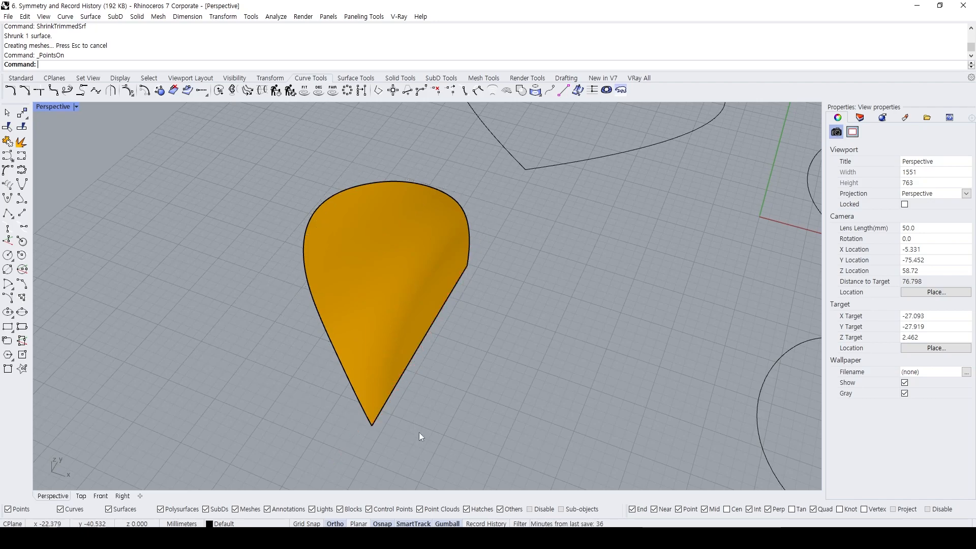
# Apply Symmetry with Smooth continuity to the curved surface's straight edge, through its endpoints, and undo it.
pyautogui.moveTo(419, 404); pyautogui.dragTo(446, 352, button='right')
pyautogui.write('Symmetry')
pyautogui.press('Return')
pyautogui.click(403, 325)
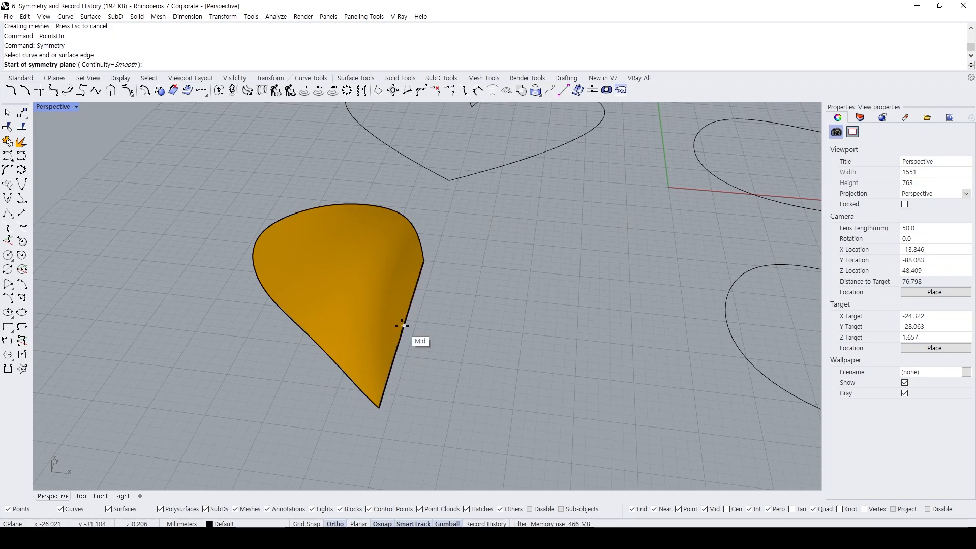
pyautogui.click(425, 259)
pyautogui.click(379, 406)
pyautogui.moveTo(410, 333)
pyautogui.mouseDown(button='right')
pyautogui.moveTo(444, 266)
pyautogui.moveTo(440, 322)
pyautogui.moveTo(366, 255)
pyautogui.moveTo(370, 275)
pyautogui.moveTo(410, 321)
pyautogui.mouseUp(button='right')
pyautogui.scroll(3, 439, 322)
pyautogui.hotkey('ctrl', 'z')
# Mirror a copy of the curved half-heart surface across its straight edge.
pyautogui.scroll(-5, 404, 304)
pyautogui.click(382, 289)
pyautogui.write('mi')
pyautogui.press('Return')
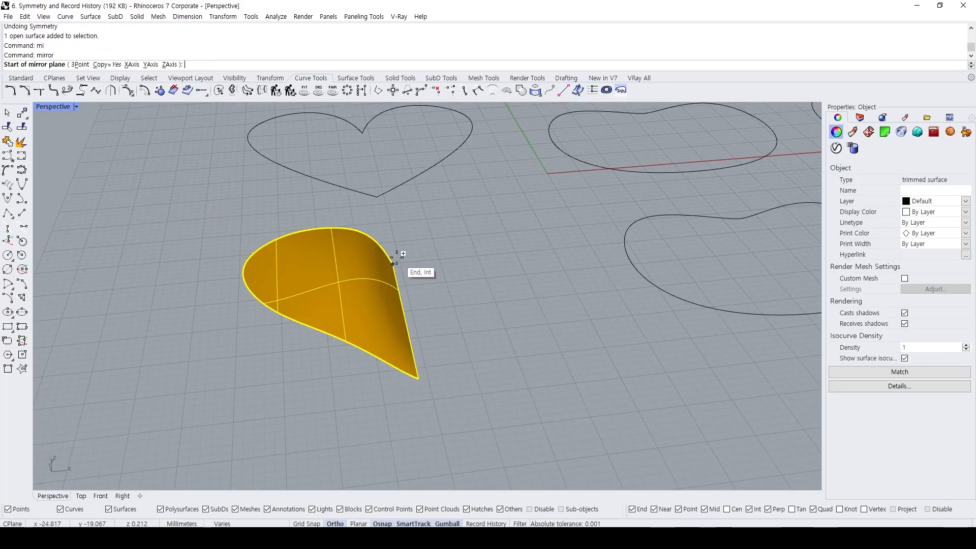
pyautogui.press('Escape')
pyautogui.write('mi')
pyautogui.press('Return')
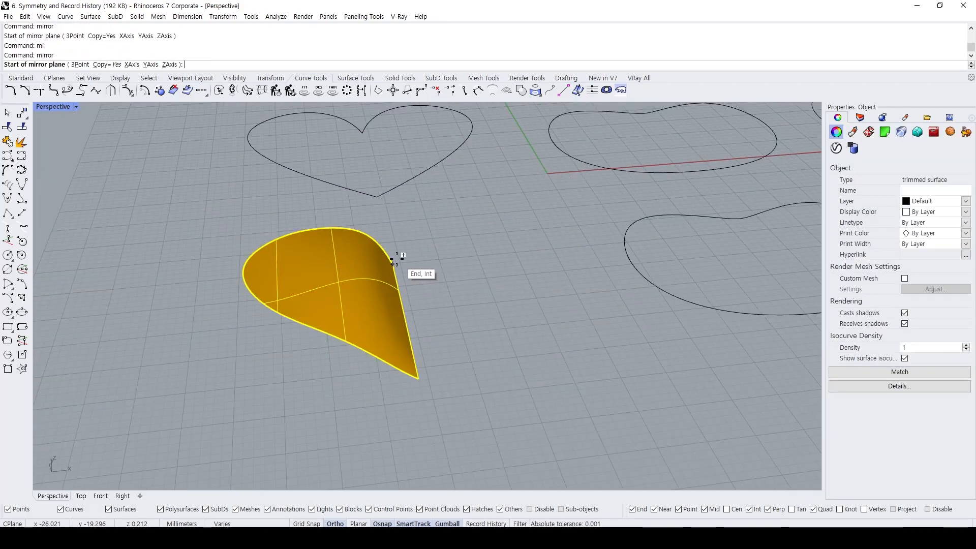
pyautogui.click(395, 263)
pyautogui.click(417, 395)
# Turn on Environment Map analysis for both halves of the mirrored heart.
pyautogui.click(368, 282)
pyautogui.keyDown('shift'); pyautogui.click(449, 270); pyautogui.keyUp('shift')
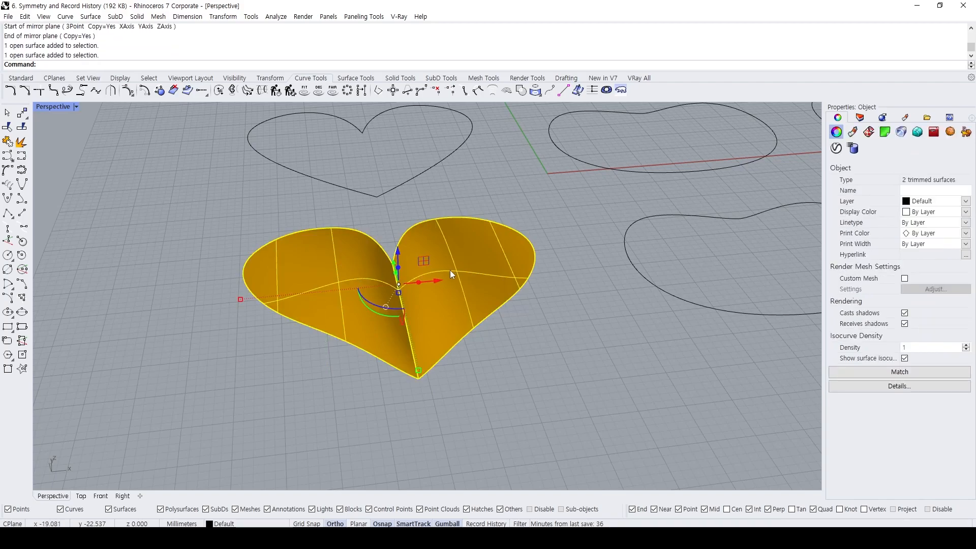
pyautogui.click(276, 16)
pyautogui.moveTo(305, 50)
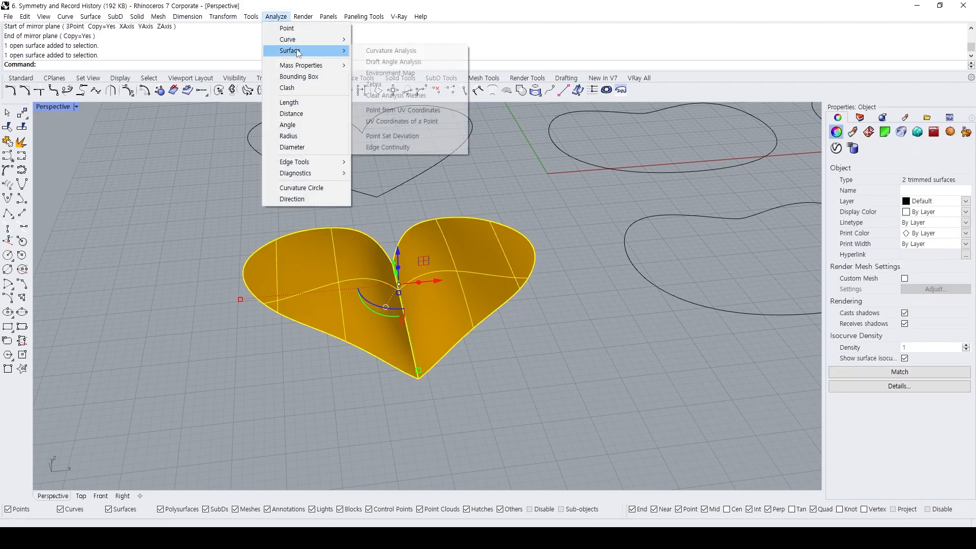
pyautogui.click(396, 73)
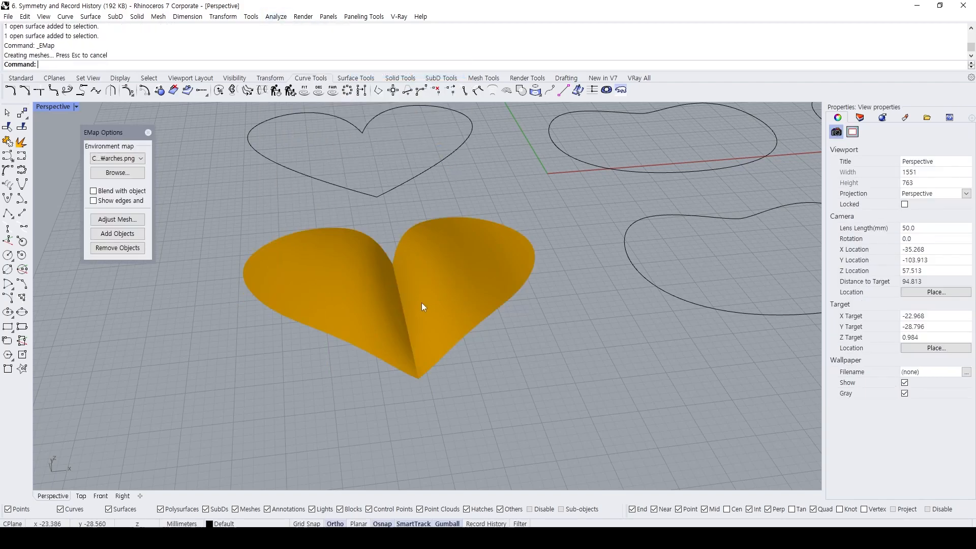
# Flip both halves to inspect the reflections across the mirrored heart's center seam, and undo the flip.
pyautogui.write('flip')
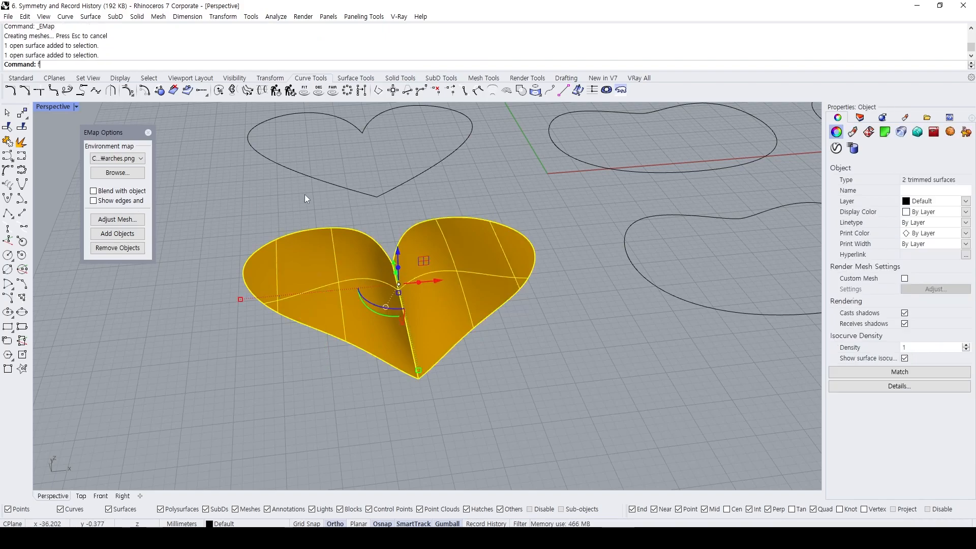
pyautogui.press('Return')
pyautogui.click(304, 194)
pyautogui.write('z')
pyautogui.press('Return')
pyautogui.moveTo(464, 249); pyautogui.dragTo(364, 325)
pyautogui.scroll(-3, 364, 299)
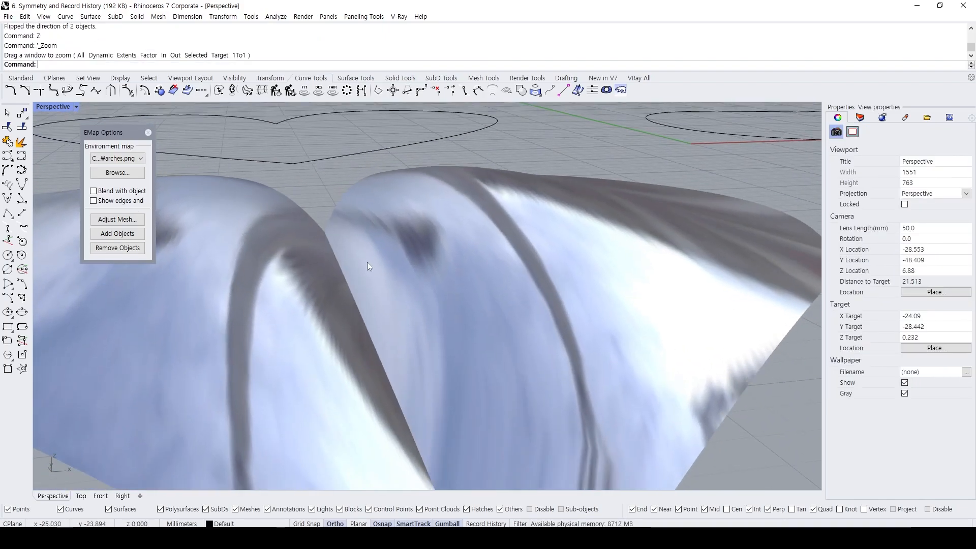
pyautogui.moveTo(336, 240); pyautogui.dragTo(422, 421)
pyautogui.press('Escape')
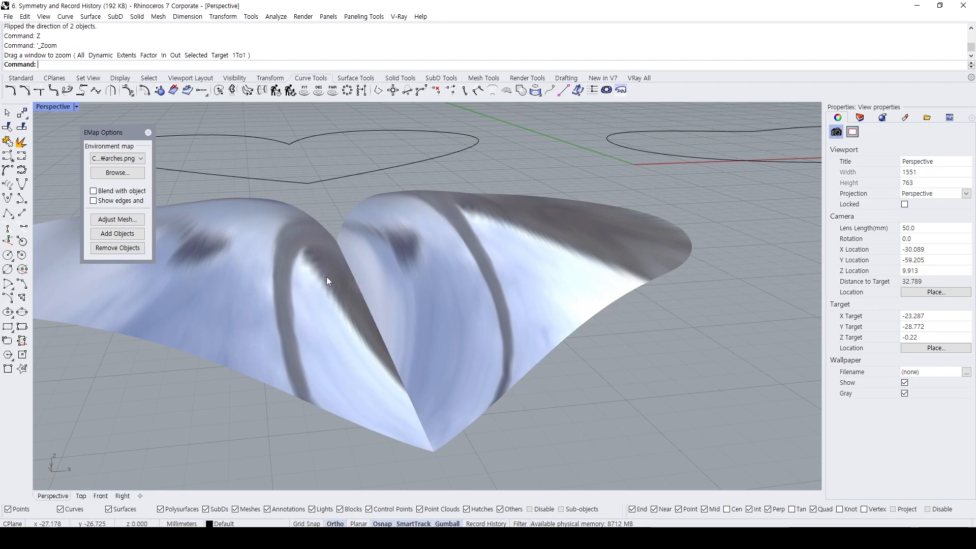
pyautogui.scroll(-4, 371, 286)
pyautogui.moveTo(371, 286); pyautogui.dragTo(386, 277, button='right')
pyautogui.scroll(-2, 345, 269)
pyautogui.hotkey('ctrl', 'z')
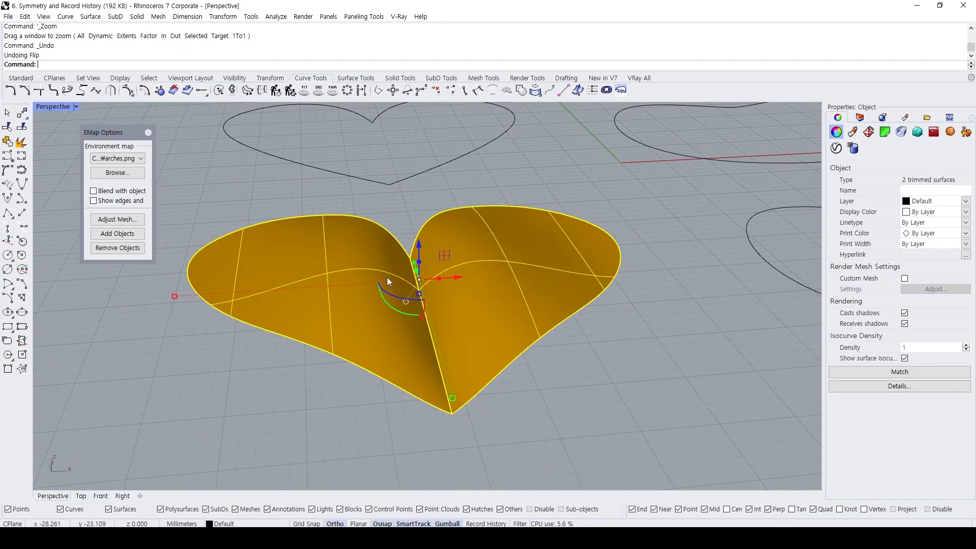
# Delete the mirrored right half and flip the direction of the remaining half-heart surface.
pyautogui.click(435, 275)
pyautogui.press('Delete')
pyautogui.click(393, 251)
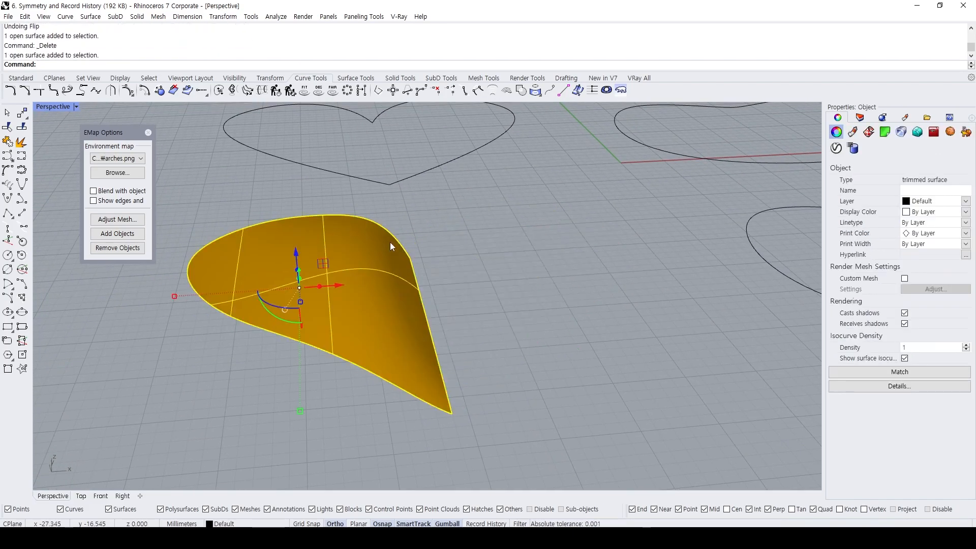
pyautogui.press('space')
pyautogui.press('Escape')
# Create the heart's right half with Symmetry from the surface's straight edge, placing the plane through both edge endpoints.
pyautogui.click(382, 242)
pyautogui.write('Symmetry')
pyautogui.press('Return')
pyautogui.click(409, 258)
pyautogui.click(410, 259)
pyautogui.click(459, 451)
pyautogui.moveTo(534, 362)
pyautogui.mouseDown(button='right')
pyautogui.moveTo(507, 371)
pyautogui.moveTo(552, 368)
pyautogui.mouseUp(button='right')
# Join the two symmetric half-heart surfaces into one polysurface.
pyautogui.click(375, 304)
pyautogui.keyDown('shift'); pyautogui.click(483, 315); pyautogui.keyUp('shift')
pyautogui.write('join')
pyautogui.press('Return')
pyautogui.click(577, 395)
# Inspect the environment map reflections across the joined heart's center seam in Shaded display.
pyautogui.scroll(2, 476, 306)
pyautogui.moveTo(476, 307); pyautogui.dragTo(303, 438, button='right')
pyautogui.scroll(-6, 419, 310)
pyautogui.keyDown('ctrl'); pyautogui.moveTo(305, 463); pyautogui.dragTo(334, 392); pyautogui.keyUp('ctrl')
pyautogui.press('e')
pyautogui.press('Escape')
pyautogui.moveTo(425, 296)
pyautogui.mouseDown(button='right')
pyautogui.moveTo(464, 275)
pyautogui.moveTo(464, 236)
pyautogui.mouseUp(button='right')
pyautogui.write('sh')
pyautogui.press('Return')
pyautogui.moveTo(401, 226); pyautogui.dragTo(411, 274, button='right')
pyautogui.scroll(-6, 406, 279)
pyautogui.scroll(4, 411, 273)
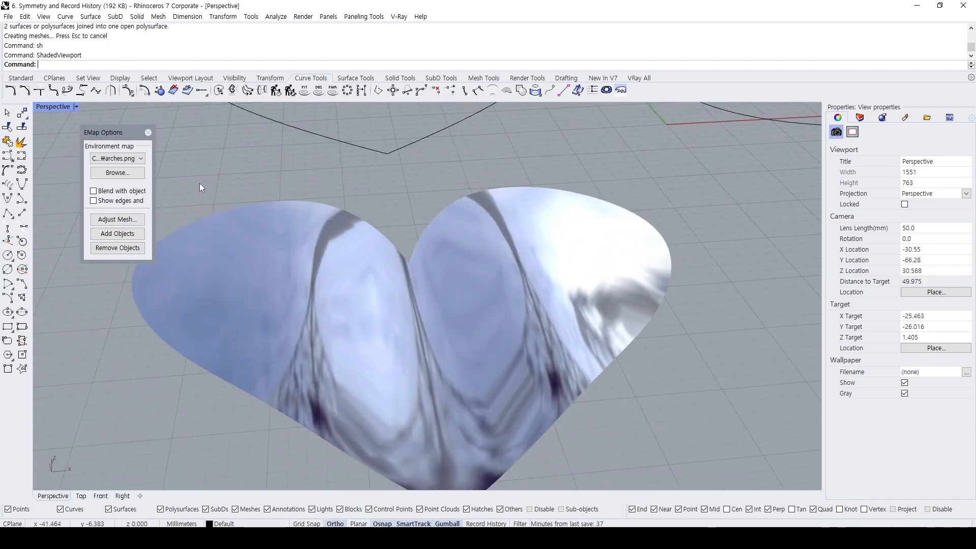
pyautogui.keyDown('shift'); pyautogui.moveTo(348, 234); pyautogui.dragTo(319, 222, button='right'); pyautogui.keyUp('shift')
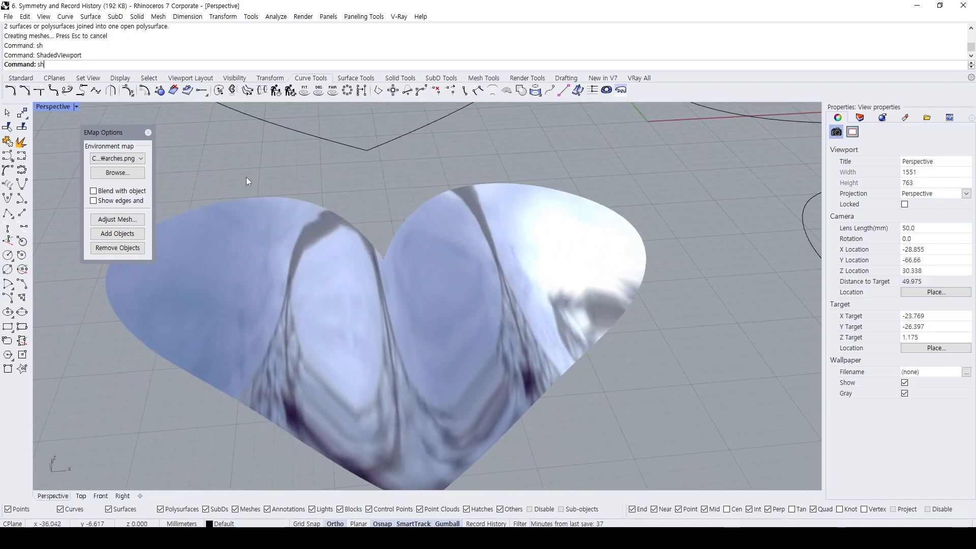
# Remove the environment map analysis from the joined heart.
pyautogui.click(138, 250)
pyautogui.click(462, 284)
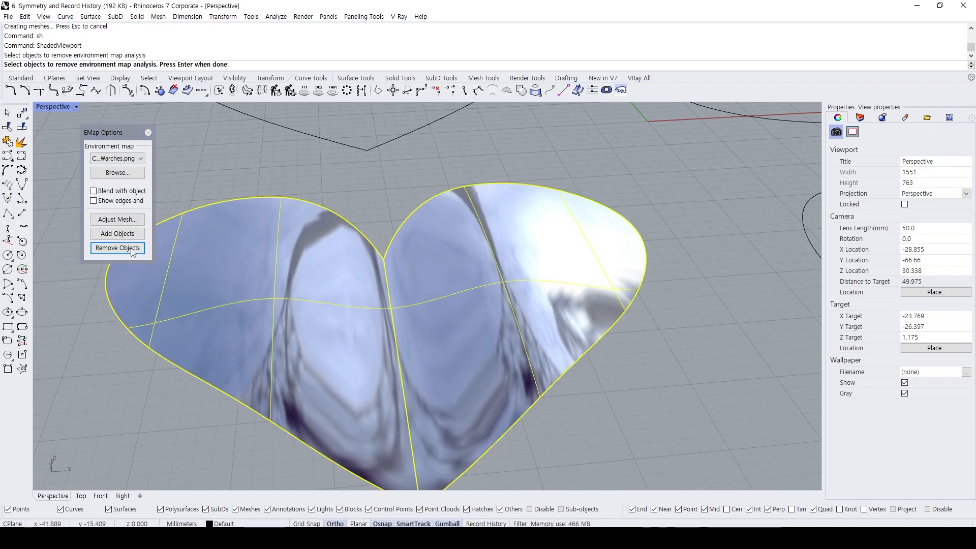
pyautogui.press('Return')
# Try to display control points on the joined heart polysurface.
pyautogui.press('F10')
pyautogui.click(407, 286)
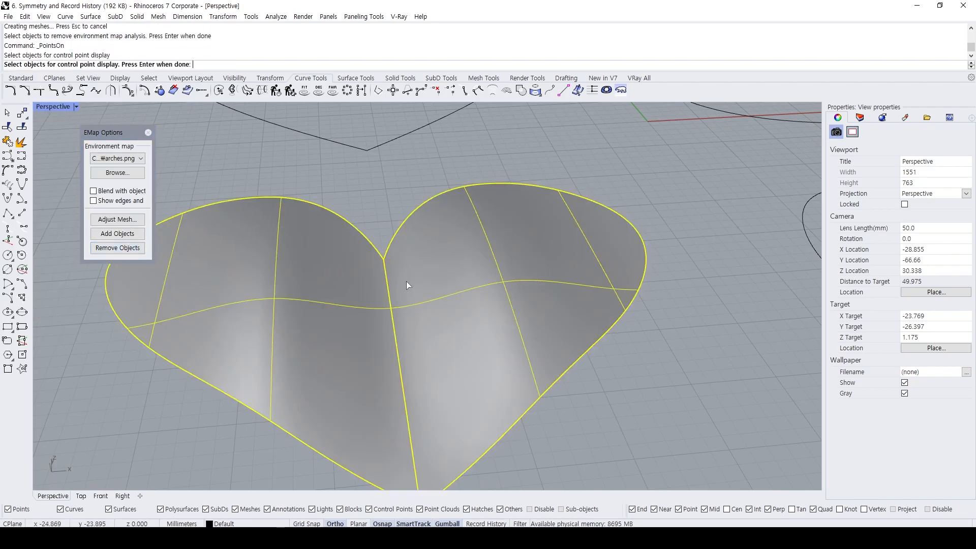
pyautogui.scroll(-5, 392, 249)
pyautogui.press('F10')
pyautogui.click(386, 247)
pyautogui.press('Return')
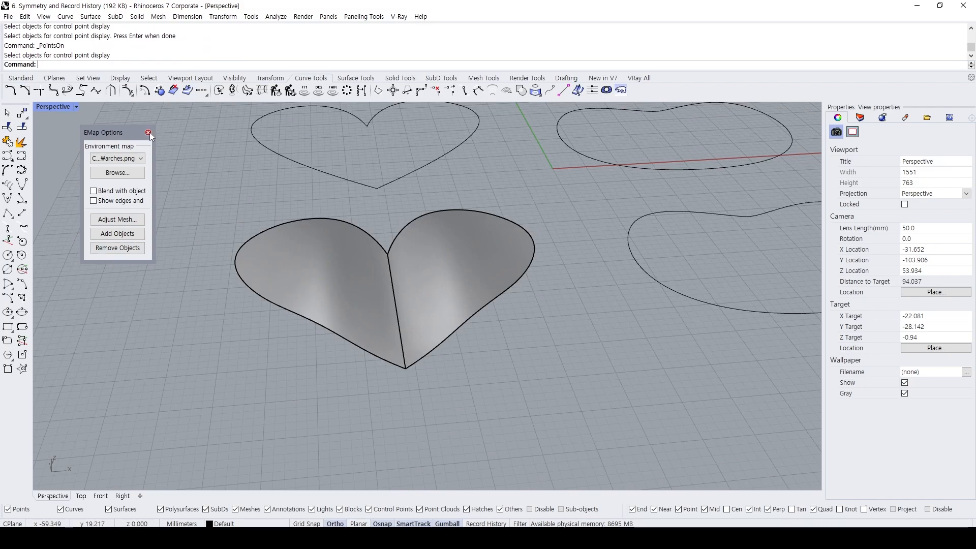
# Close the environment map options and explode the joined heart into separate surfaces.
pyautogui.click(148, 133)
pyautogui.click(380, 264)
pyautogui.click(358, 199)
pyautogui.click(375, 259)
pyautogui.write('x')
pyautogui.press('Return')
# Display both half-heart surfaces' control points, examine them from a low angle, and hide them again.
pyautogui.click(375, 259)
pyautogui.keyDown('shift'); pyautogui.click(425, 266); pyautogui.keyUp('shift')
pyautogui.press('F10')
pyautogui.moveTo(402, 261); pyautogui.dragTo(406, 252, button='right')
pyautogui.scroll(4, 400, 267)
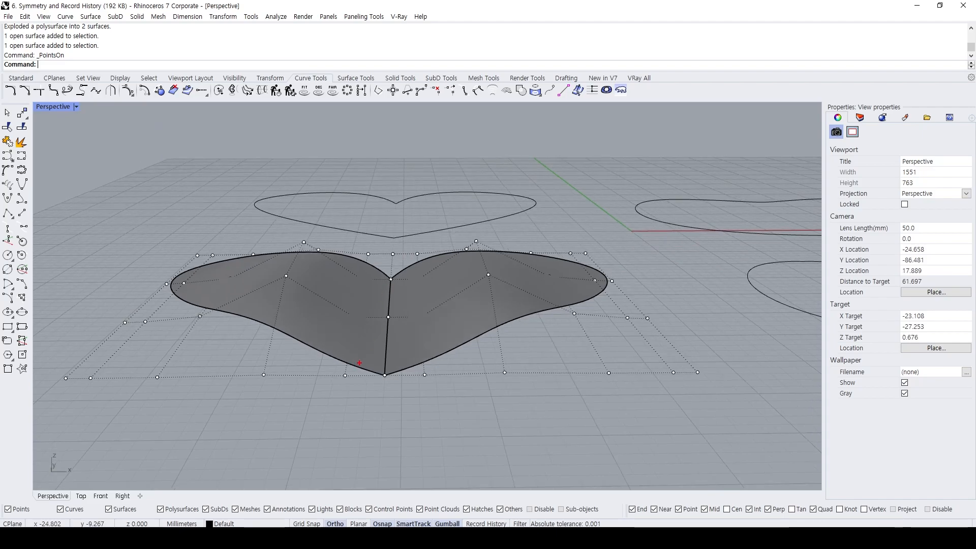
pyautogui.press('Escape')
# Try Ghosted display and switch the Perspective view to Wireframe with the left half selected.
pyautogui.moveTo(495, 206); pyautogui.dragTo(468, 274, button='right')
pyautogui.write('gh')
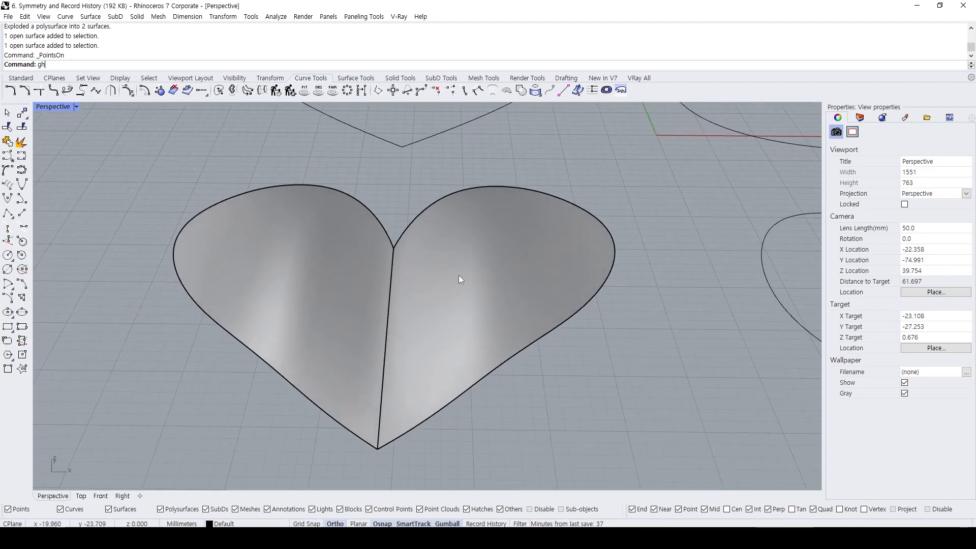
pyautogui.press('Return')
pyautogui.click(363, 266)
pyautogui.write('wf')
pyautogui.press('Return')
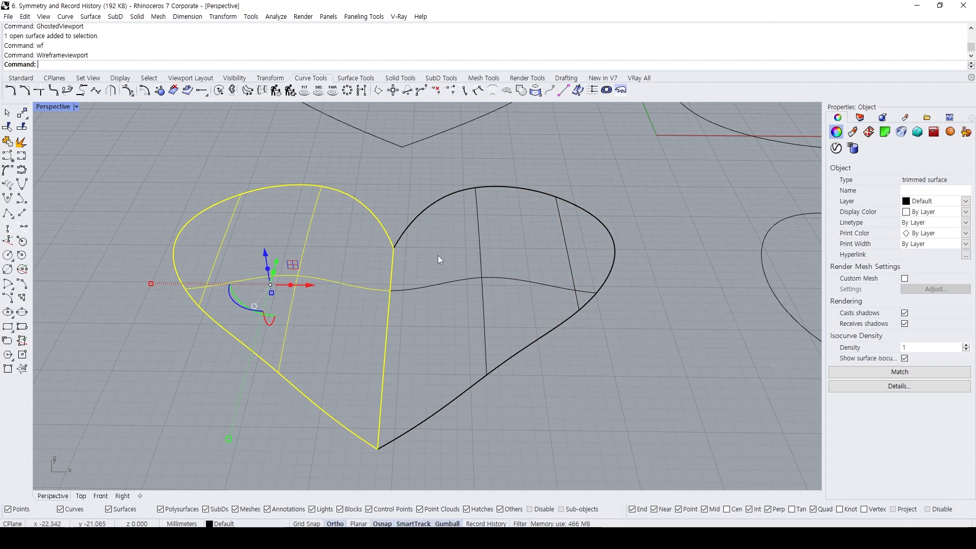
# Show both halves' control points in Wireframe and examine how the rows align across the center seam.
pyautogui.keyDown('shift'); pyautogui.click(482, 248); pyautogui.keyUp('shift')
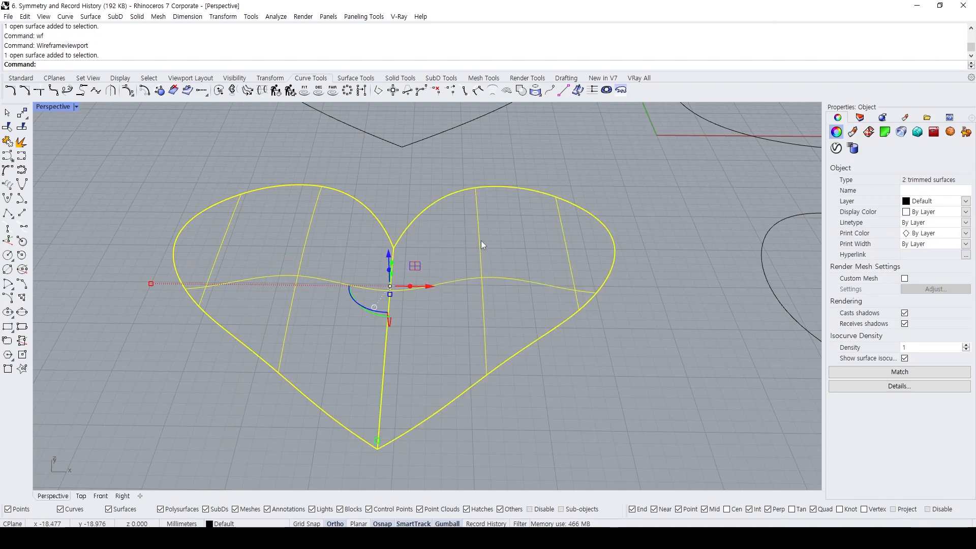
pyautogui.press('F10')
pyautogui.moveTo(443, 258); pyautogui.dragTo(372, 346, button='right')
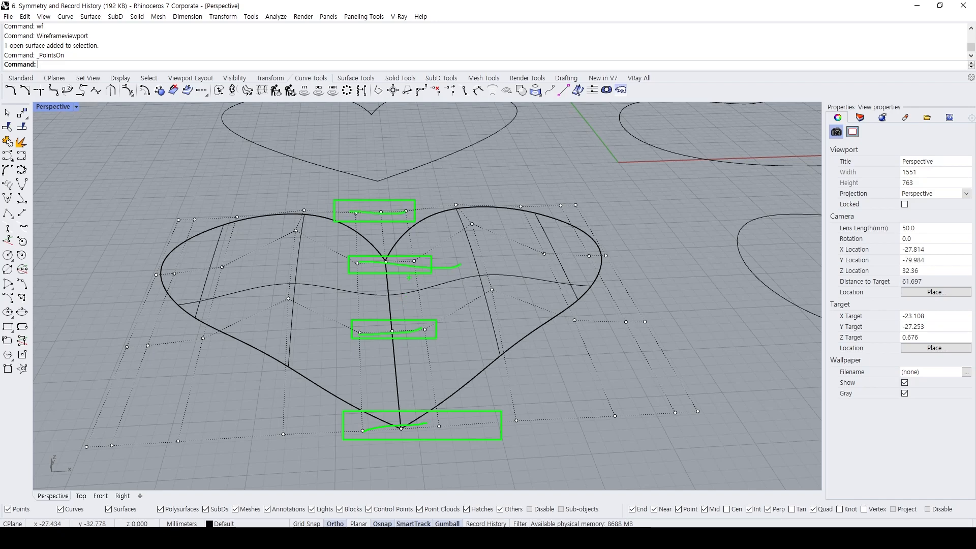
pyautogui.press('Escape')
pyautogui.press('Escape')
# Return the Perspective view to Shaded display and look over the heart surfaces.
pyautogui.scroll(-4, 411, 262)
pyautogui.write('sh')
pyautogui.press('Return')
pyautogui.keyDown('shift'); pyautogui.moveTo(417, 264); pyautogui.dragTo(429, 295, button='right'); pyautogui.keyUp('shift')
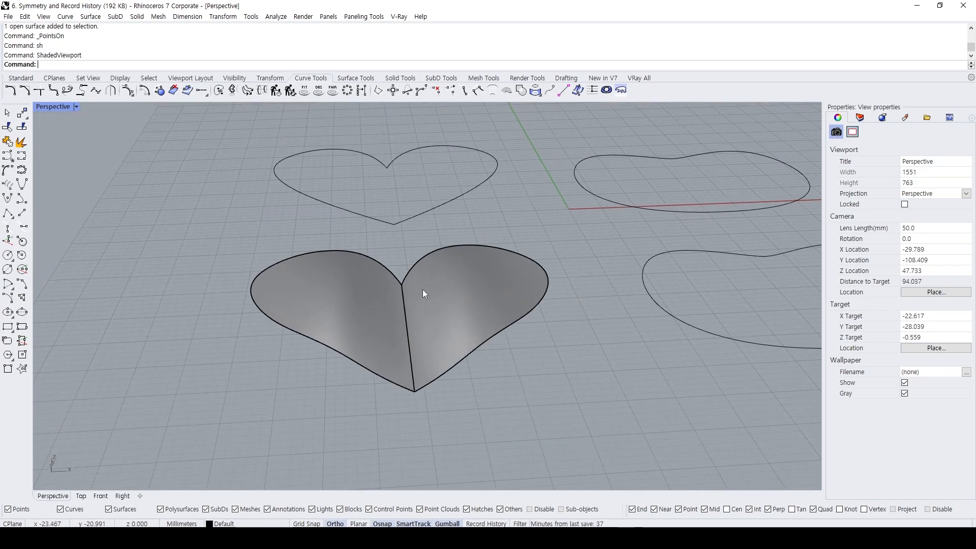
pyautogui.scroll(2, 429, 258)
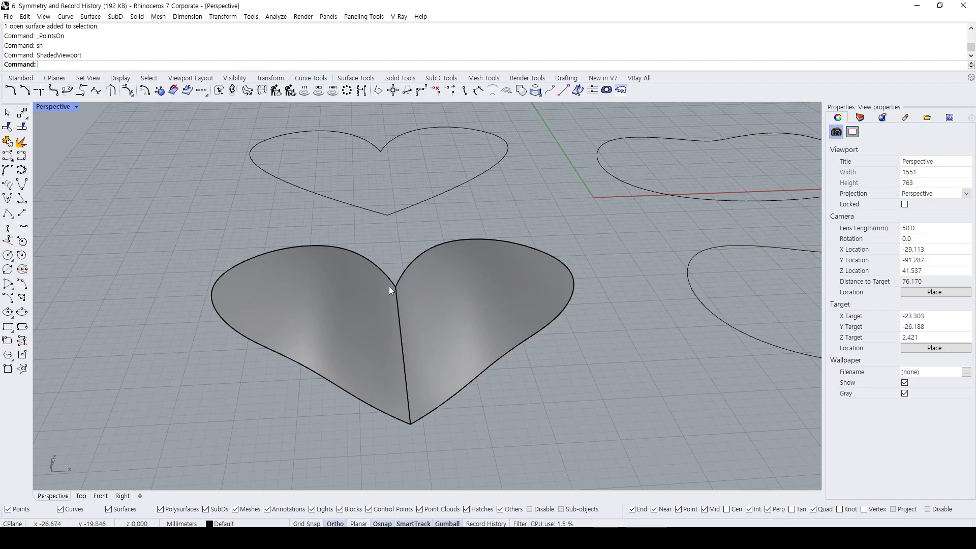
# Delete the right half surface of the heart, keeping only the left half.
pyautogui.scroll(-3, 433, 298)
pyautogui.moveTo(433, 297); pyautogui.dragTo(406, 272, button='right')
pyautogui.click(384, 275)
pyautogui.scroll(3, 384, 270)
pyautogui.click(420, 269)
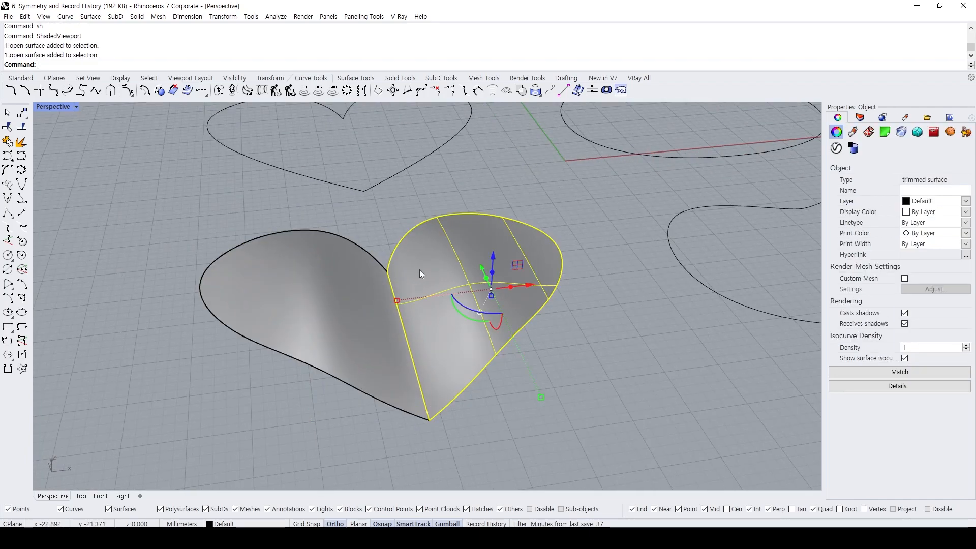
pyautogui.press('Delete')
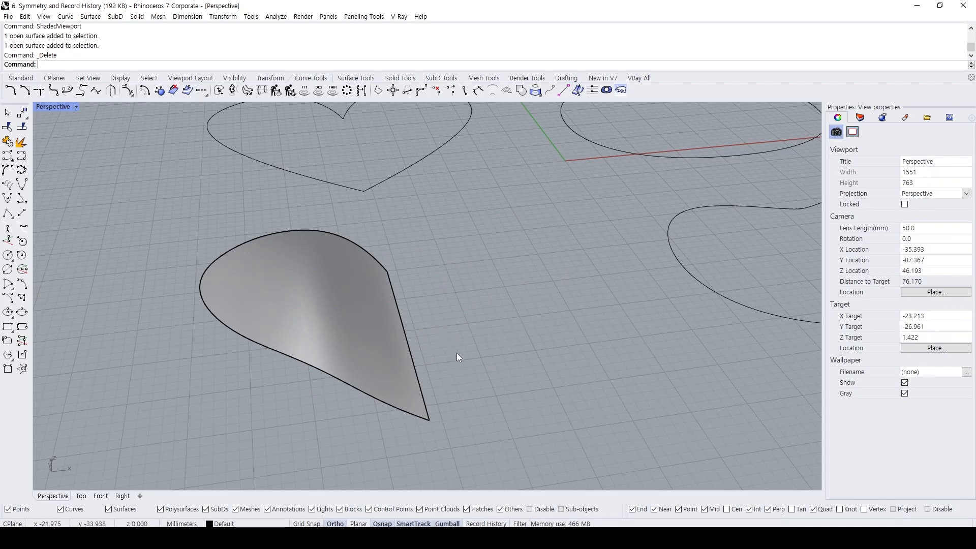
pyautogui.moveTo(446, 301)
pyautogui.keyDown('shift'); pyautogui.mouseDown(button='right')
pyautogui.moveTo(452, 278)
pyautogui.moveTo(440, 289)
pyautogui.mouseUp(button='right'); pyautogui.keyUp('shift')
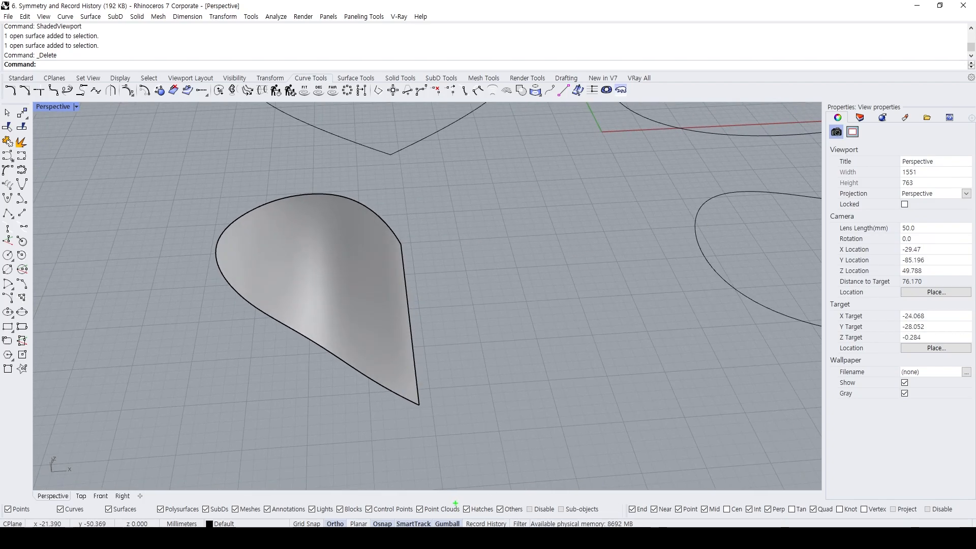
# With Record History on, apply Symmetry to the left half surface across its straight inner edge, using Smooth continuity.
pyautogui.rightClick(485, 524)
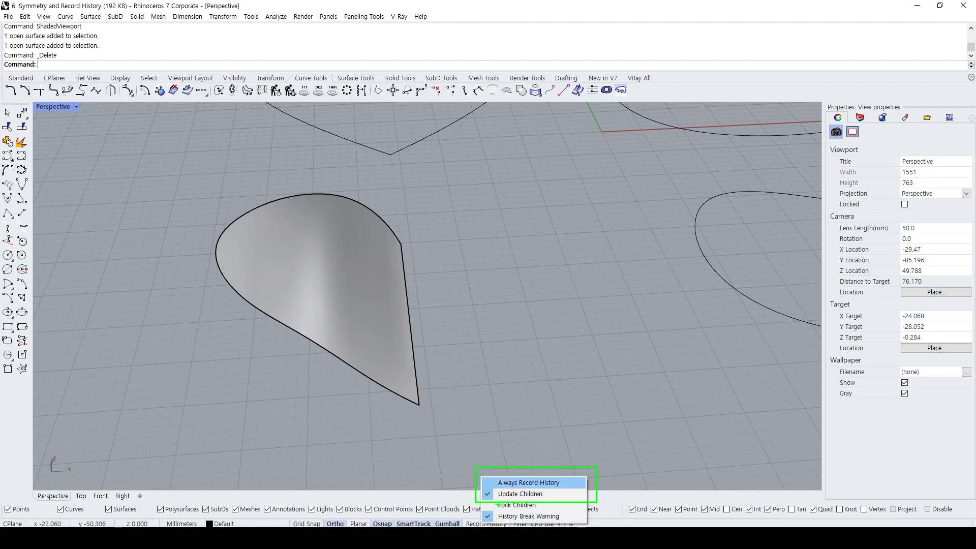
pyautogui.click(492, 482)
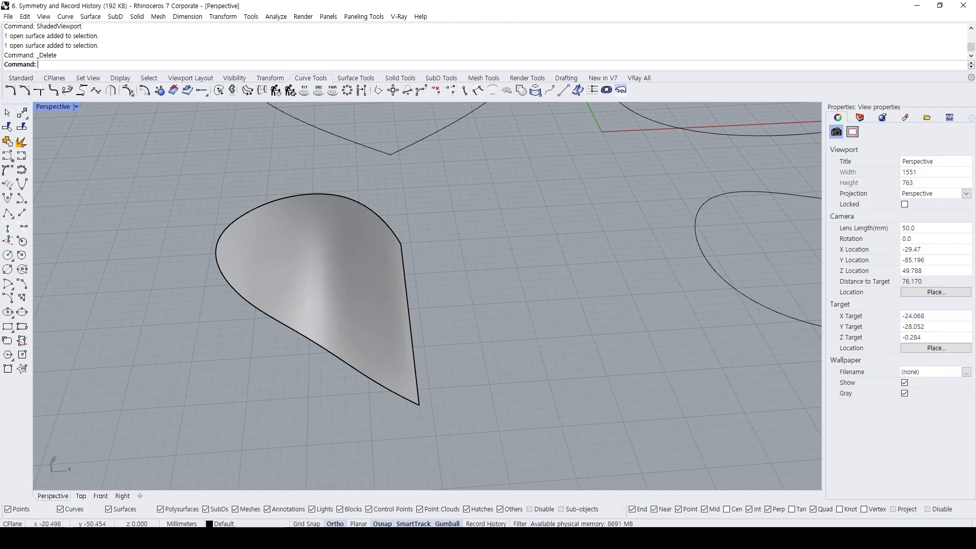
pyautogui.click(358, 269)
pyautogui.write('Symmetry')
pyautogui.press('Return')
pyautogui.click(402, 261)
pyautogui.click(402, 243)
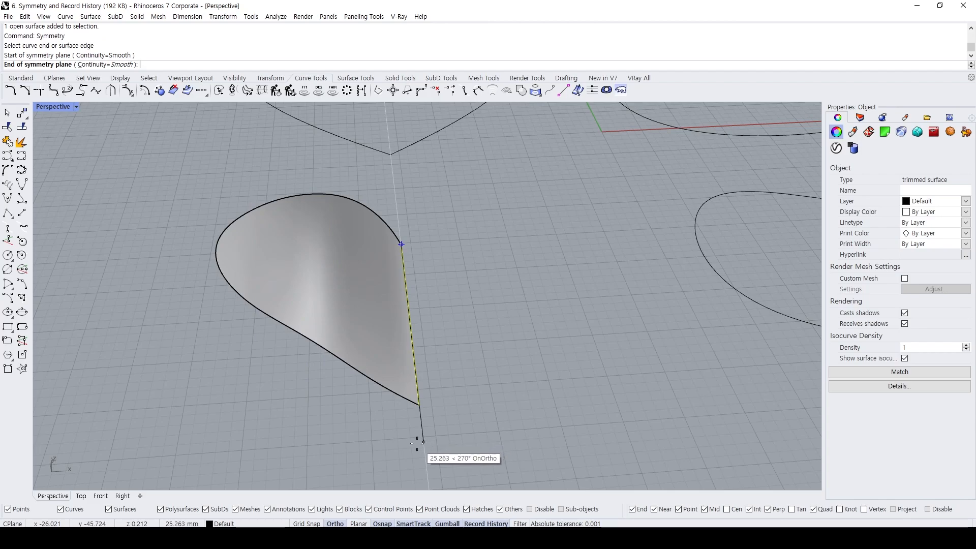
pyautogui.click(416, 443)
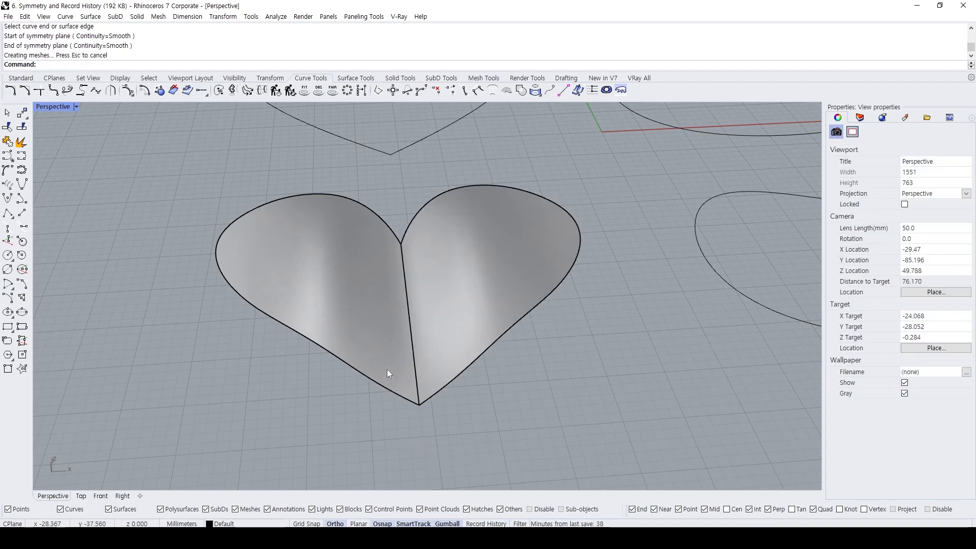
pyautogui.click(456, 296)
pyautogui.press('Escape')
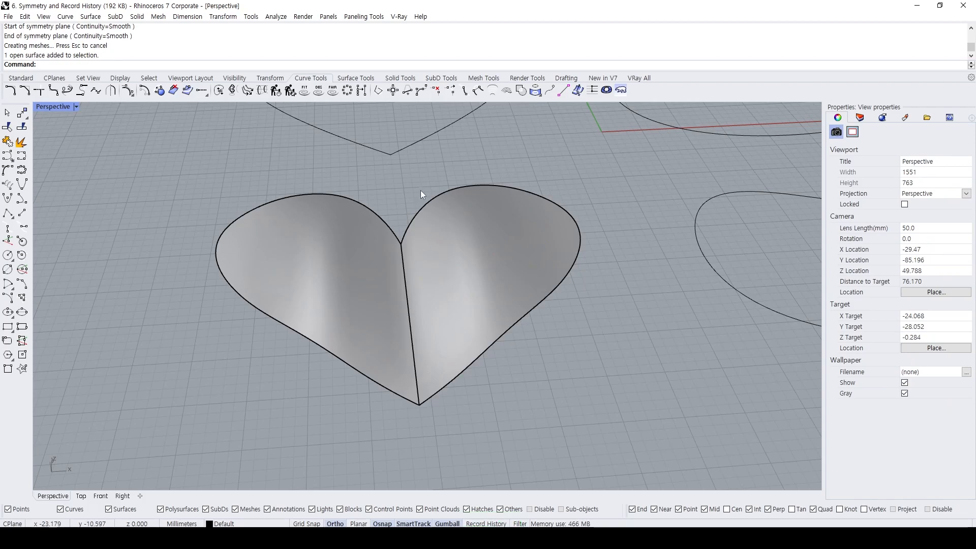
pyautogui.click(327, 264)
pyautogui.click(398, 180)
pyautogui.click(331, 264)
pyautogui.click(391, 174)
pyautogui.click(353, 239)
pyautogui.click(393, 180)
# Lock the right half surface of the heart so that only the left half can be edited.
pyautogui.click(479, 252)
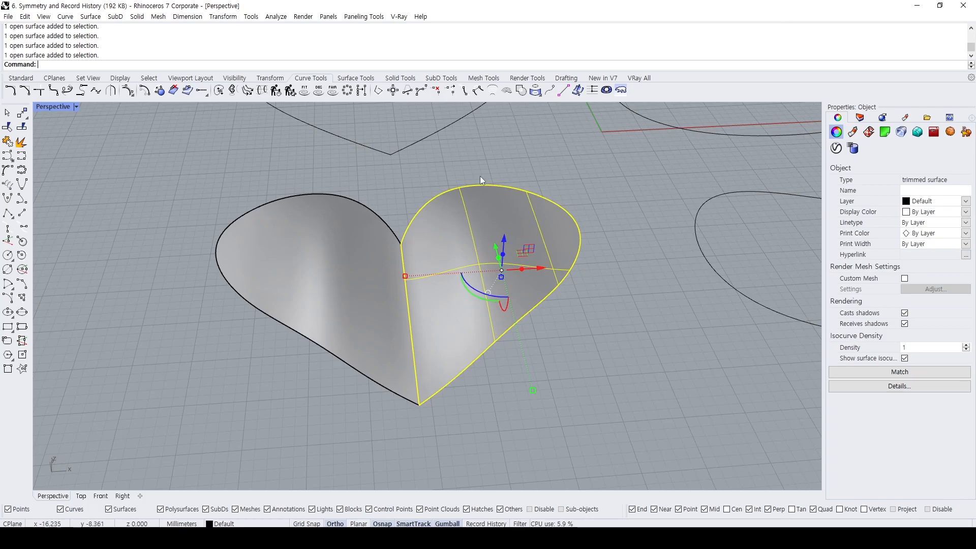
pyautogui.write('lock')
pyautogui.press('Return')
pyautogui.moveTo(479, 176); pyautogui.dragTo(531, 332, button='right')
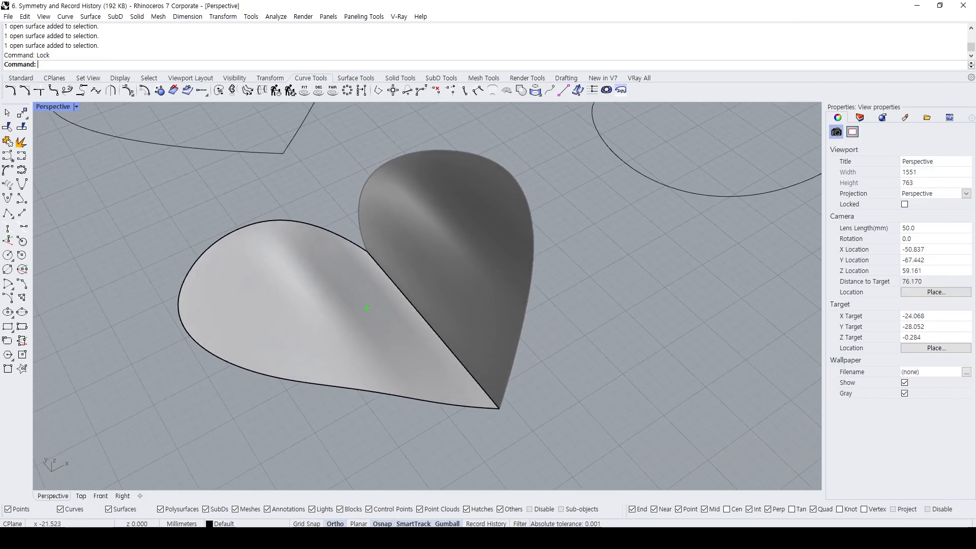
pyautogui.moveTo(426, 247); pyautogui.dragTo(447, 245)
pyautogui.moveTo(433, 229); pyautogui.dragTo(437, 261)
pyautogui.moveTo(311, 285); pyautogui.dragTo(318, 289)
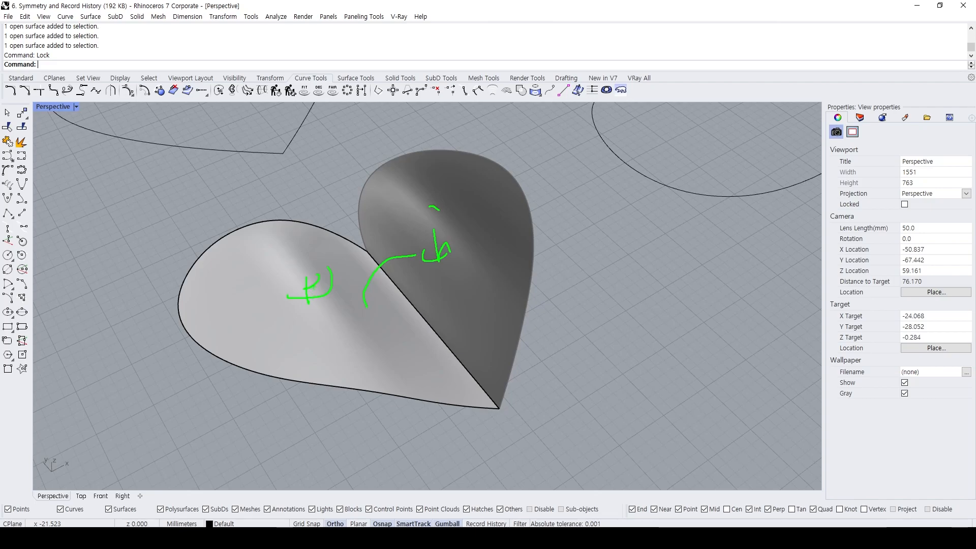
pyautogui.moveTo(365, 244); pyautogui.dragTo(371, 243)
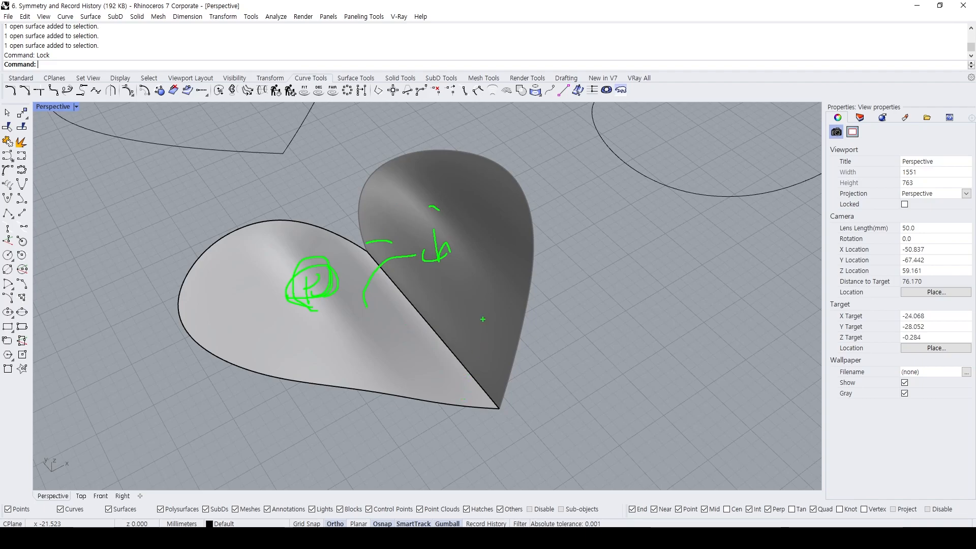
pyautogui.press('Escape')
# Show the left half's control points, raise one near the center seam, and hide the points again.
pyautogui.moveTo(391, 277)
pyautogui.mouseDown(button='right')
pyautogui.moveTo(341, 249)
pyautogui.moveTo(326, 261)
pyautogui.mouseUp(button='right')
pyautogui.scroll(4, 356, 250)
pyautogui.click(367, 293)
pyautogui.press('F10')
pyautogui.click(441, 337)
pyautogui.keyDown('shift'); pyautogui.click(391, 258); pyautogui.keyUp('shift')
pyautogui.moveTo(414, 265); pyautogui.dragTo(415, 214)
pyautogui.press('Escape')
pyautogui.moveTo(538, 270); pyautogui.dragTo(428, 262, button='right')
pyautogui.press('F11')
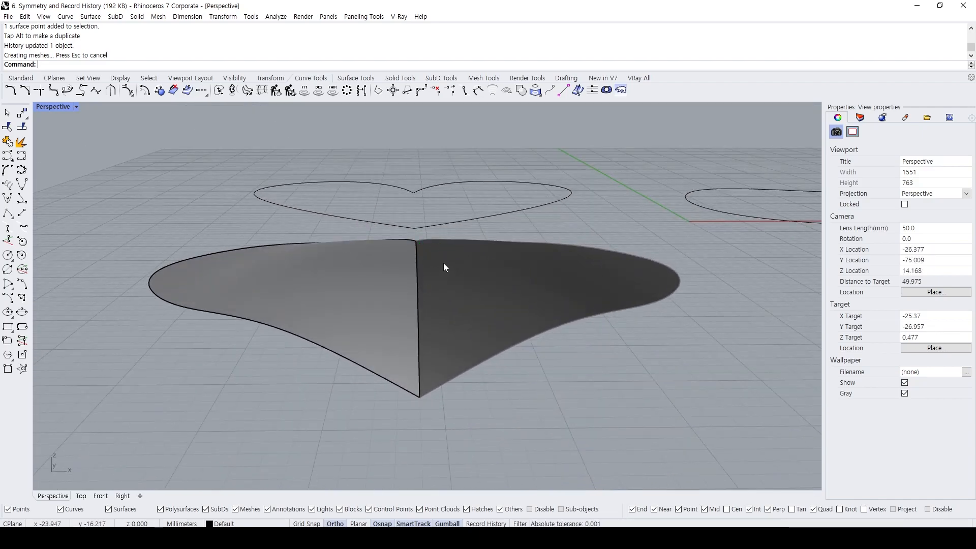
# Turn the left half's control points back on, move another surface point vertically, and turn the points off.
pyautogui.moveTo(444, 264); pyautogui.dragTo(440, 297, button='right')
pyautogui.click(413, 267)
pyautogui.press('F10')
pyautogui.moveTo(293, 254); pyautogui.dragTo(309, 231, button='right')
pyautogui.click(311, 235)
pyautogui.keyDown('shift'); pyautogui.click(342, 300); pyautogui.keyUp('shift')
pyautogui.moveTo(323, 243); pyautogui.dragTo(325, 254)
pyautogui.moveTo(440, 276); pyautogui.dragTo(485, 288, button='right')
pyautogui.press('Escape')
pyautogui.press('Escape')
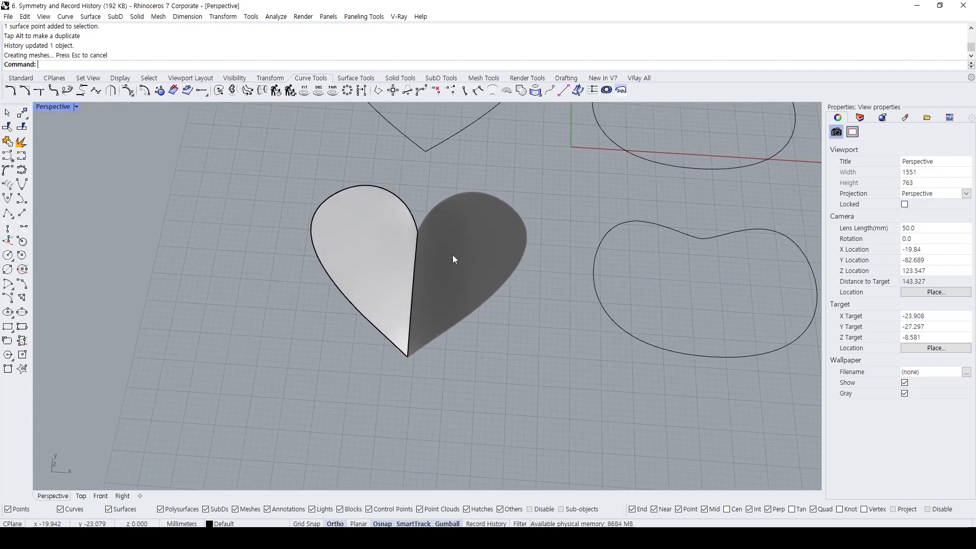
# Unlock the right half surface of the heart.
pyautogui.write('Unlock')
pyautogui.press('Return')
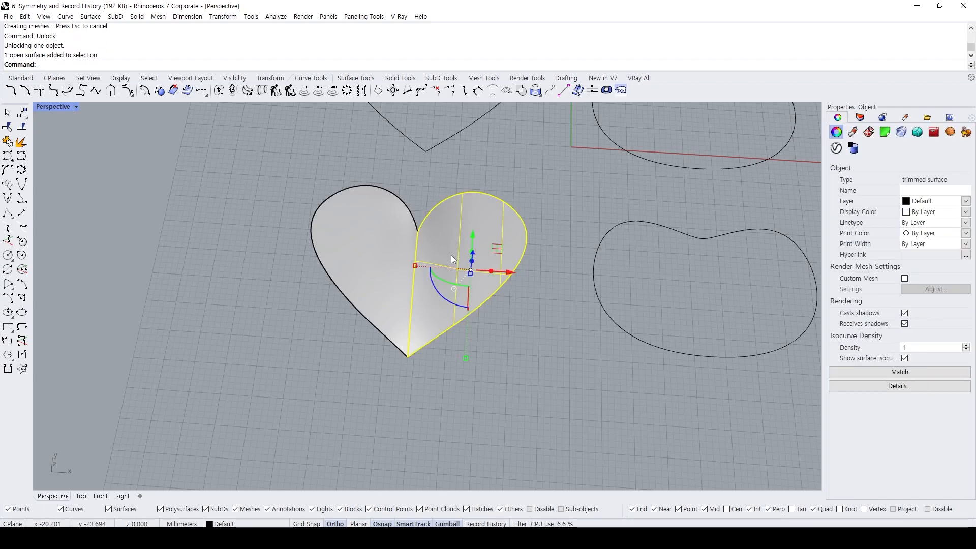
# Try moving the left half sideways and deleting the right half, undoing each change.
pyautogui.click(386, 227)
pyautogui.moveTo(399, 266); pyautogui.dragTo(304, 265)
pyautogui.hotkey('ctrl', 'z')
pyautogui.scroll(4, 434, 199)
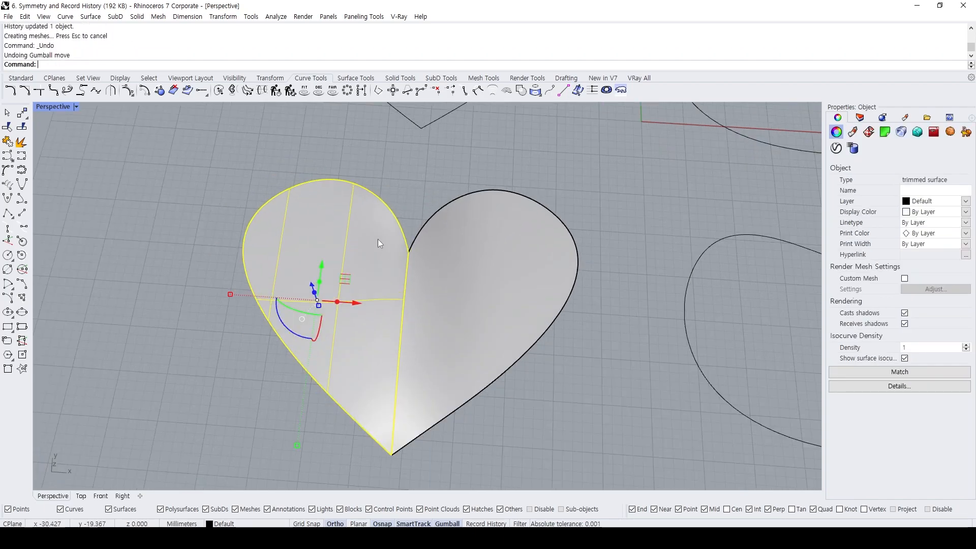
pyautogui.click(442, 322)
pyautogui.press('Delete')
pyautogui.hotkey('ctrl', 'z')
# Join the left and right half surfaces into one polysurface, accepting the break in history.
pyautogui.moveTo(447, 318); pyautogui.dragTo(457, 292, button='right')
pyautogui.click(404, 295)
pyautogui.keyDown('shift'); pyautogui.click(473, 279); pyautogui.keyUp('shift')
pyautogui.write('join')
pyautogui.press('Return')
pyautogui.moveTo(461, 232); pyautogui.dragTo(298, 203)
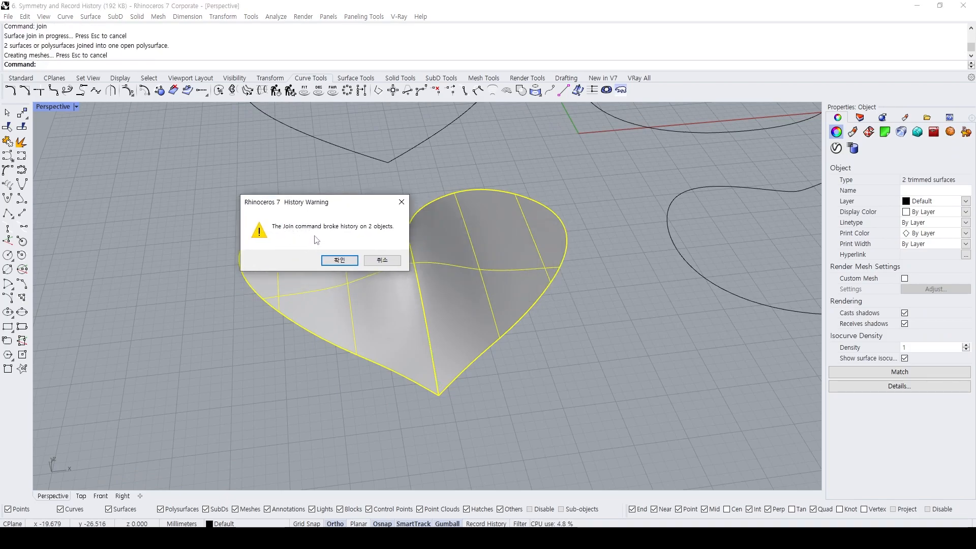
pyautogui.click(352, 261)
pyautogui.click(639, 360)
# Examine the joined heart's center seam with Environment Map surface analysis, and end the analysis.
pyautogui.moveTo(501, 239); pyautogui.dragTo(460, 273, button='right')
pyautogui.click(460, 273)
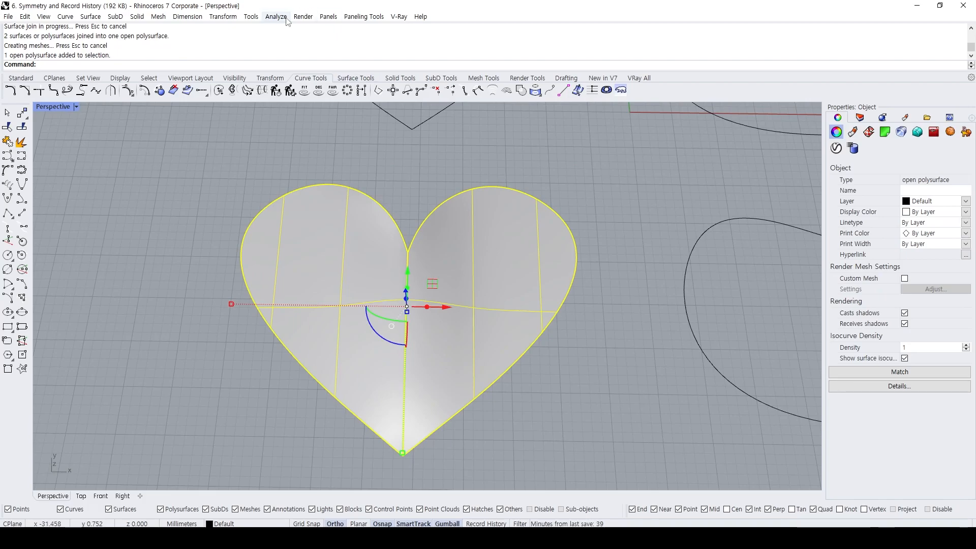
pyautogui.click(303, 16)
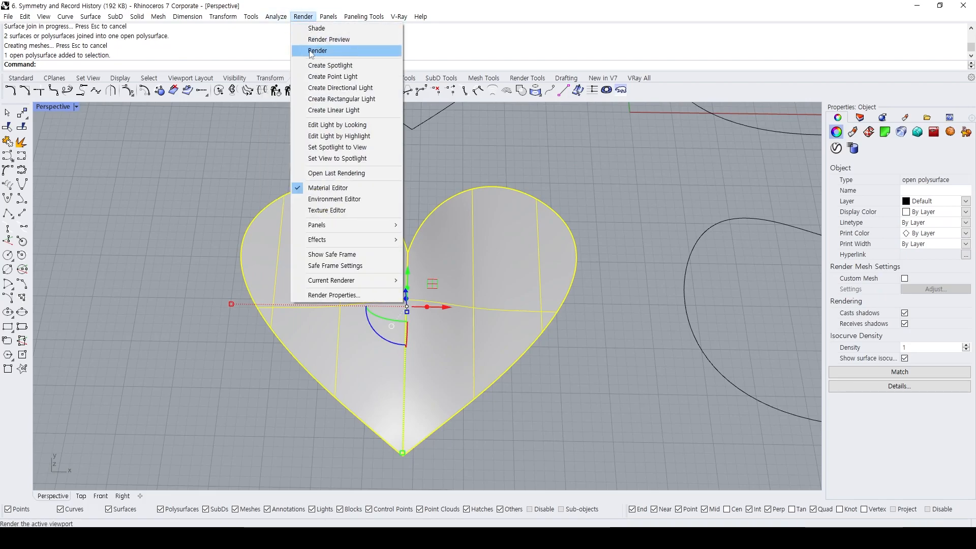
pyautogui.moveTo(275, 16)
pyautogui.moveTo(300, 50)
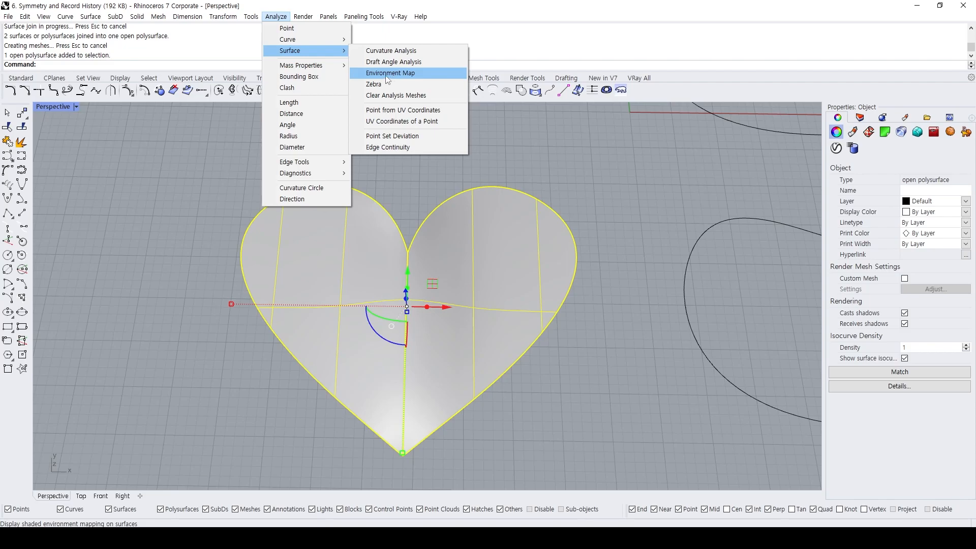
pyautogui.click(387, 73)
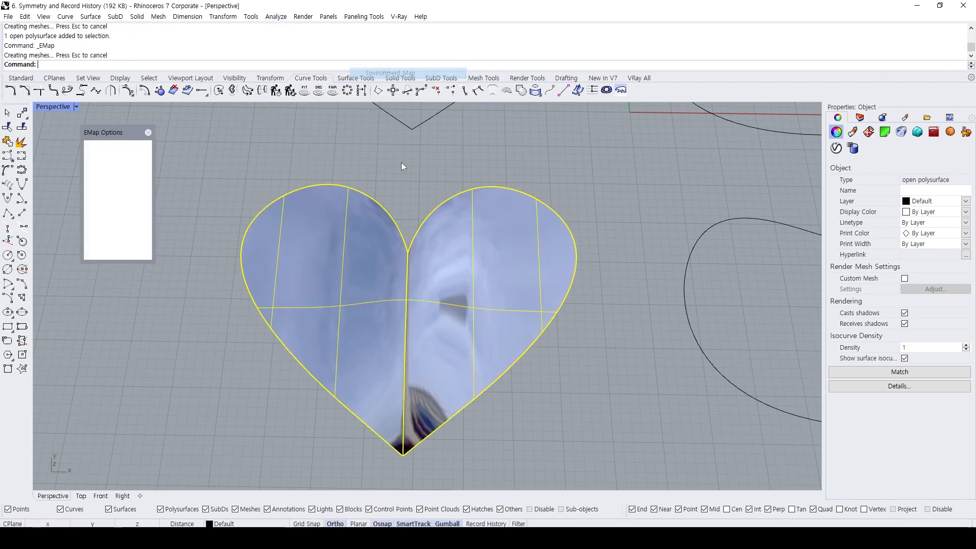
pyautogui.click(401, 160)
pyautogui.moveTo(410, 288); pyautogui.dragTo(306, 237, button='right')
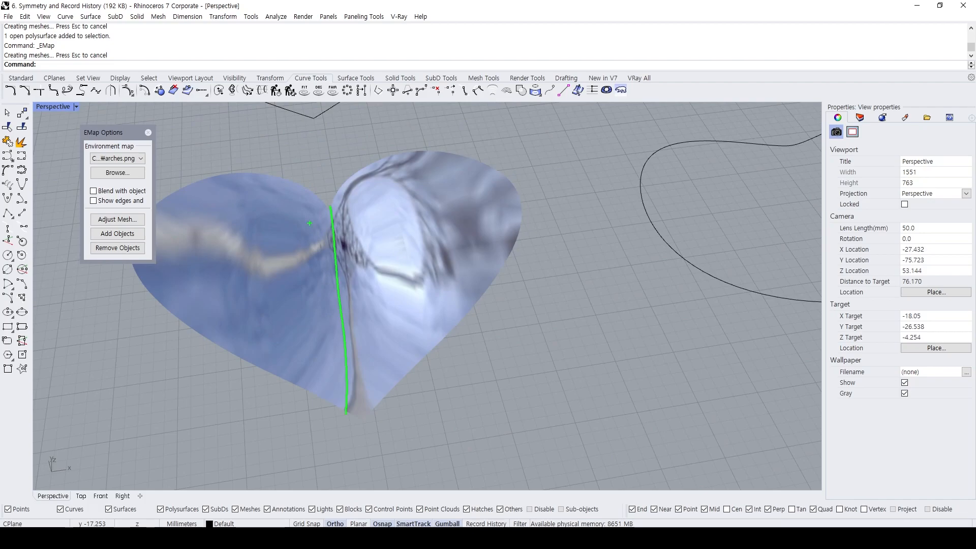
pyautogui.click(148, 132)
pyautogui.scroll(-5, 387, 132)
pyautogui.keyDown('shift'); pyautogui.moveTo(420, 180); pyautogui.dragTo(370, 266, button='right'); pyautogui.keyUp('shift')
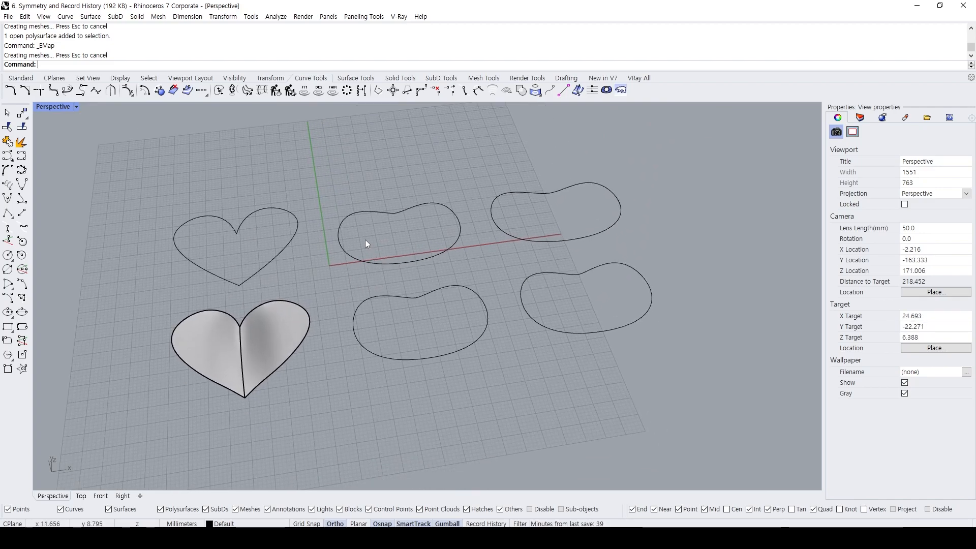
pyautogui.scroll(2, 368, 238)
pyautogui.keyDown('shift'); pyautogui.moveTo(348, 253); pyautogui.dragTo(352, 275, button='right'); pyautogui.keyUp('shift')
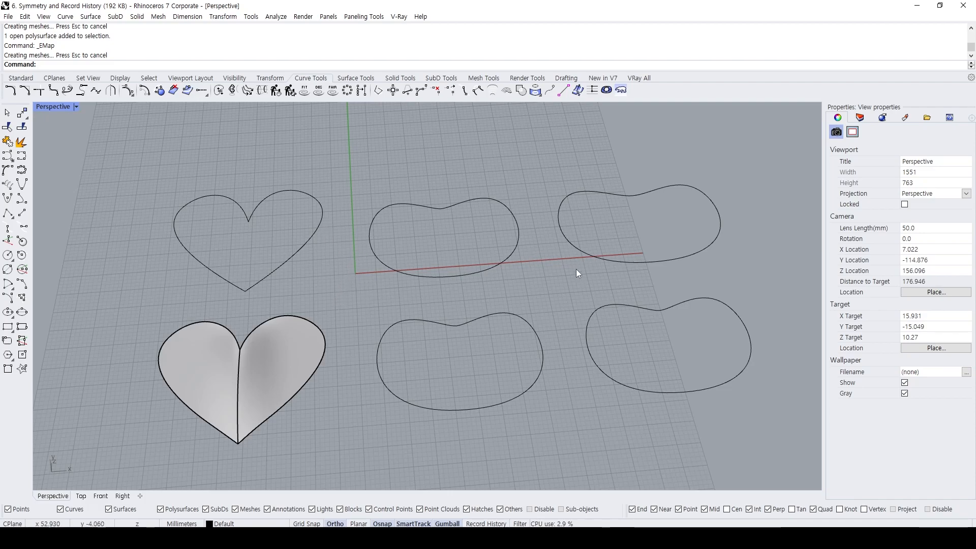
pyautogui.moveTo(544, 257); pyautogui.dragTo(551, 233, button='right')
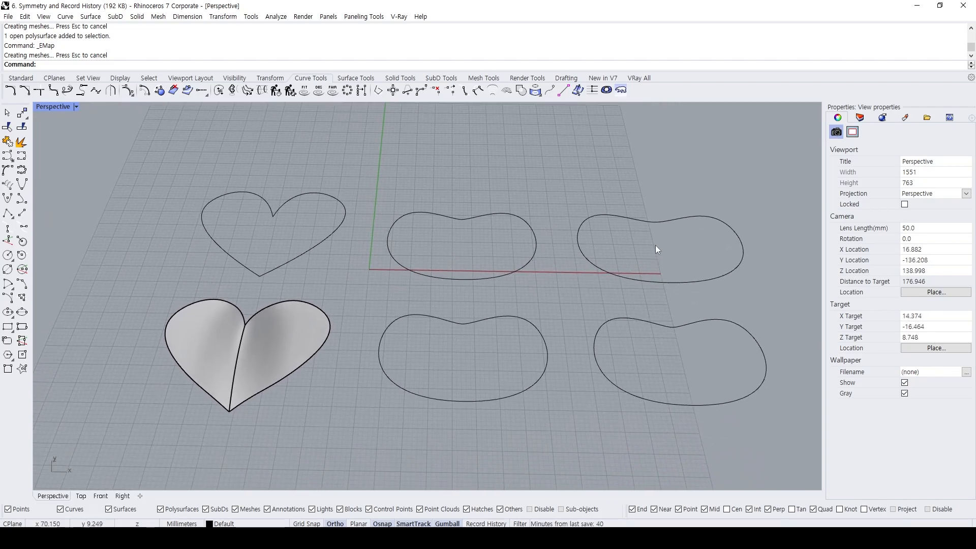